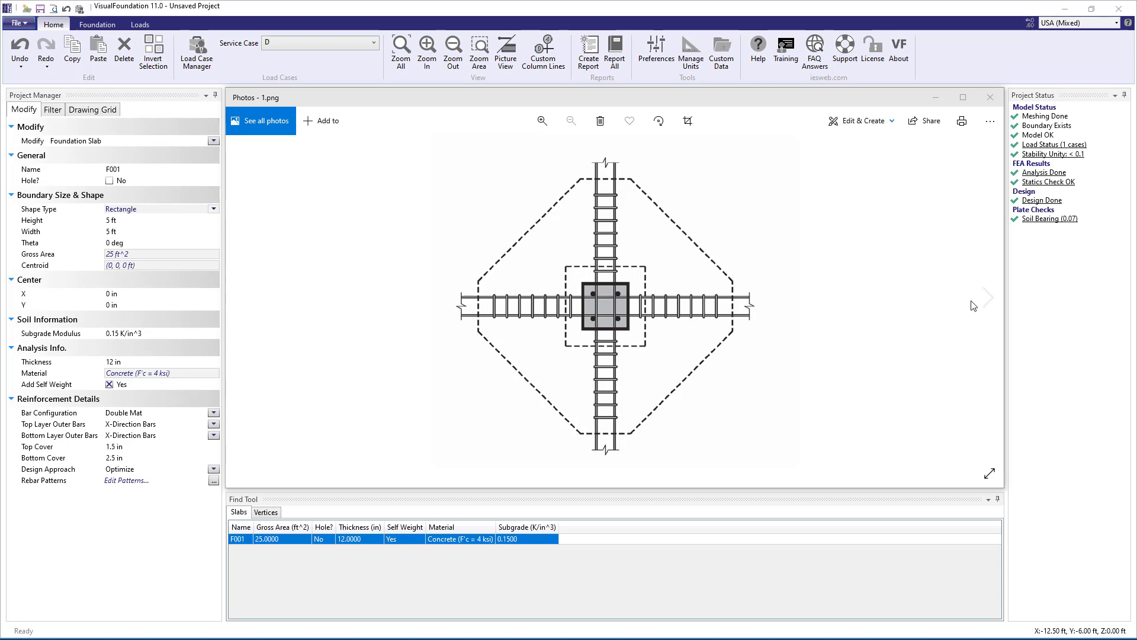
- Examine the diagrams of the critical sections through and outside the slab shear reinforcement, and minimize the image viewer
click(987, 302)
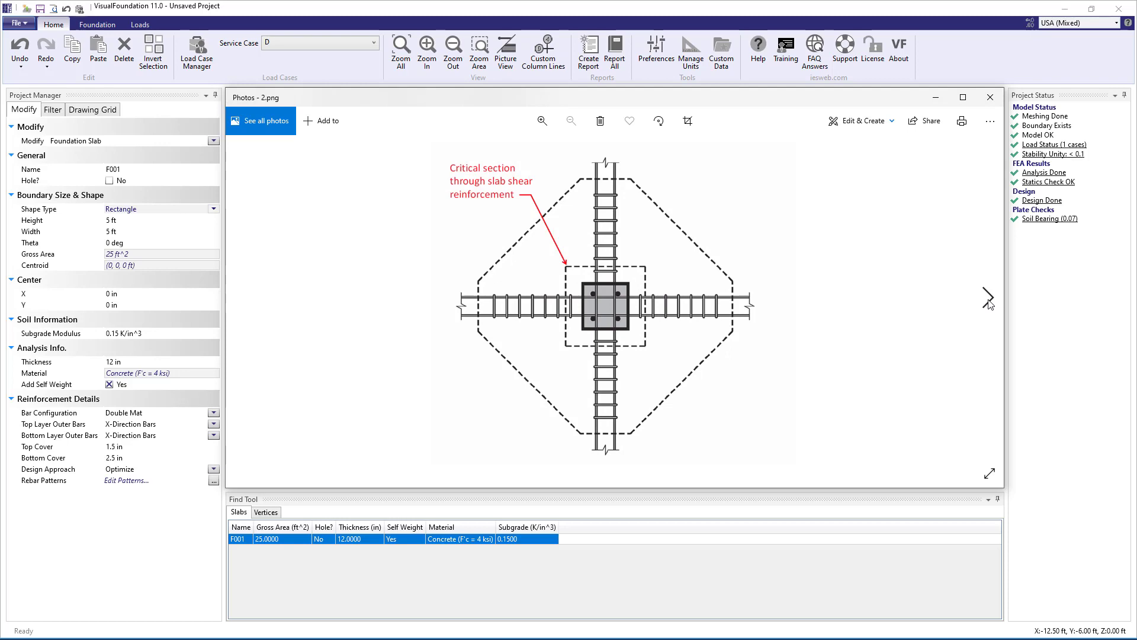
click(988, 301)
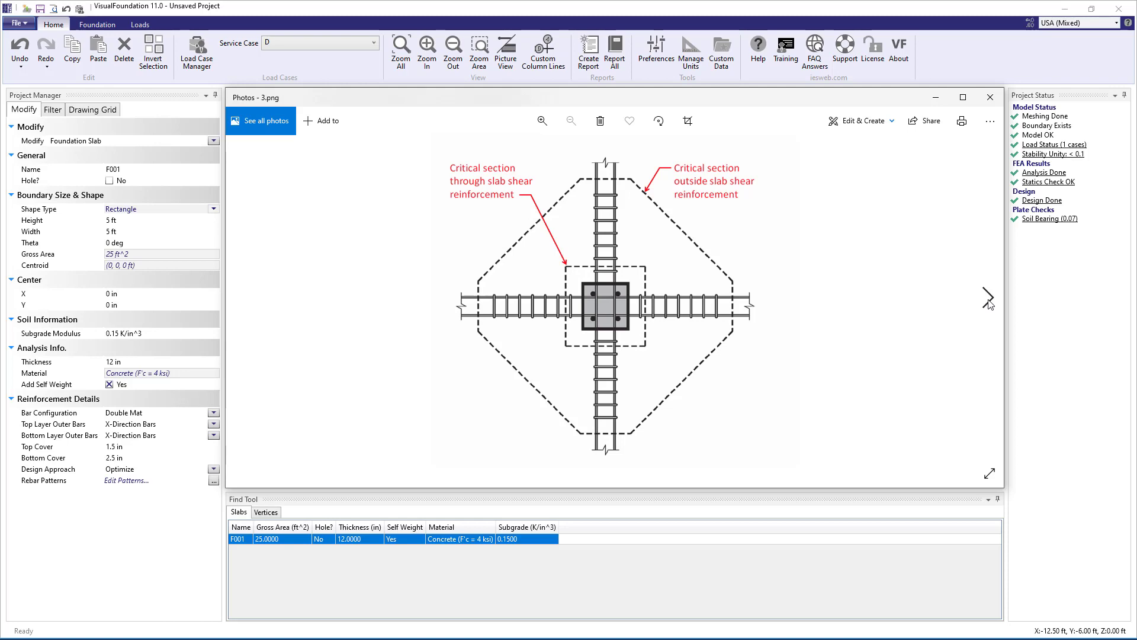
click(988, 301)
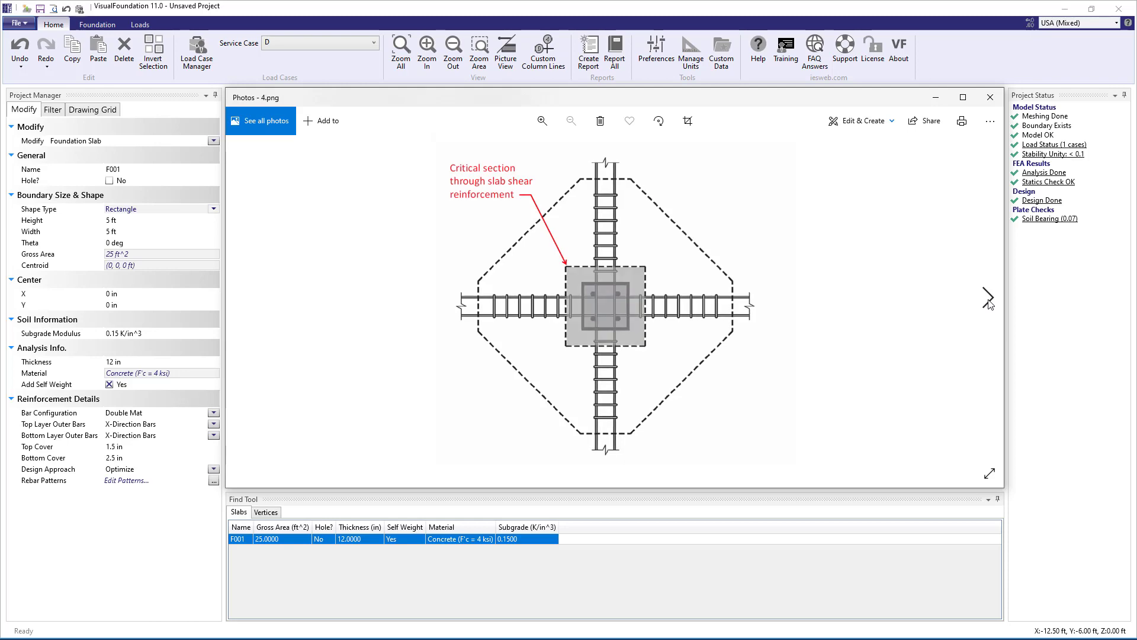
click(988, 301)
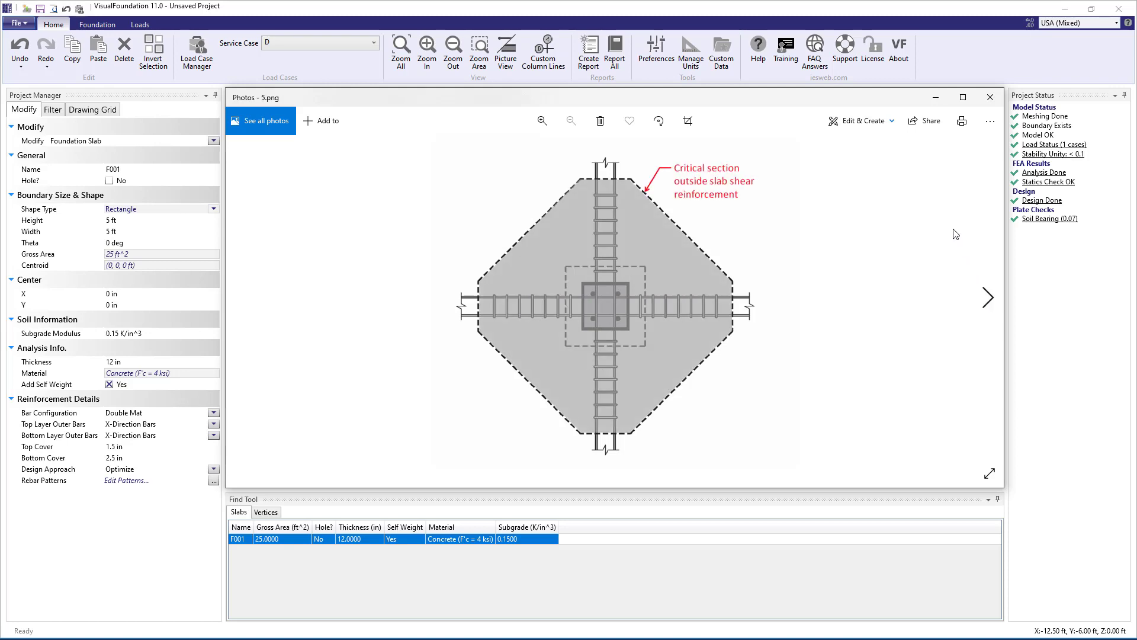
click(935, 97)
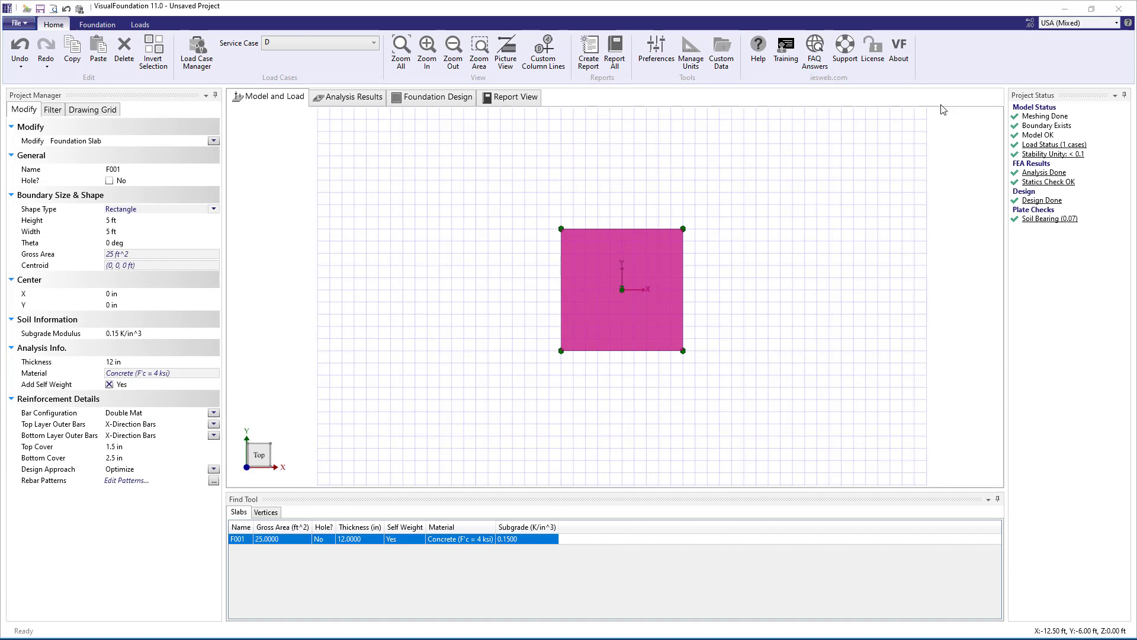
- Size the foundation slab 12 ft by 12 ft with a 16 in thickness and a 3 in bottom cover
click(183, 222)
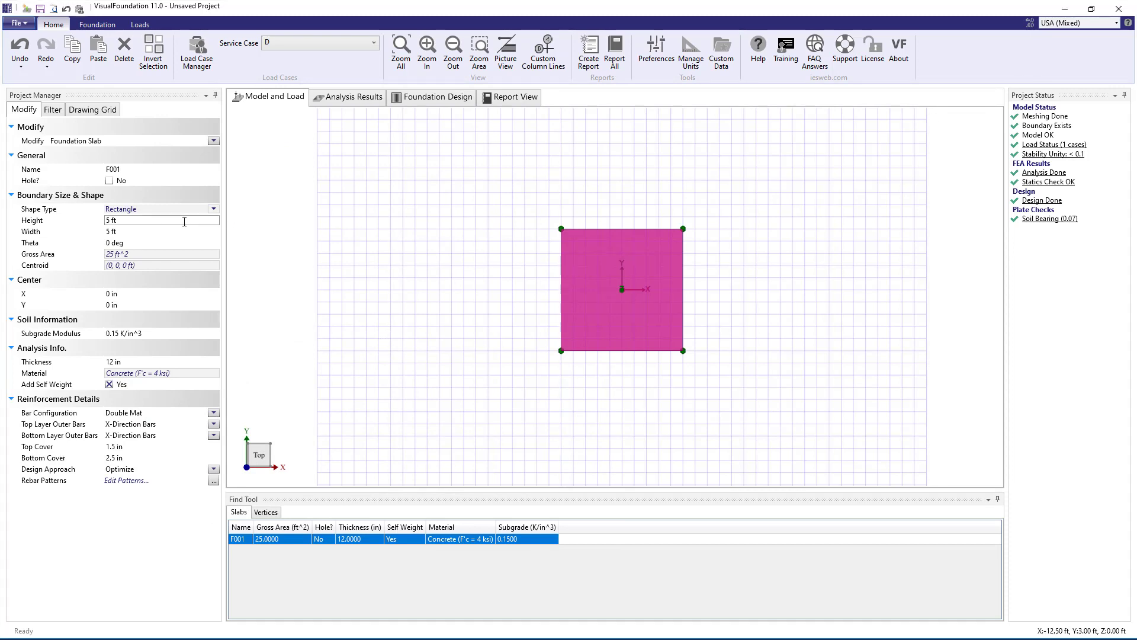
text(12)
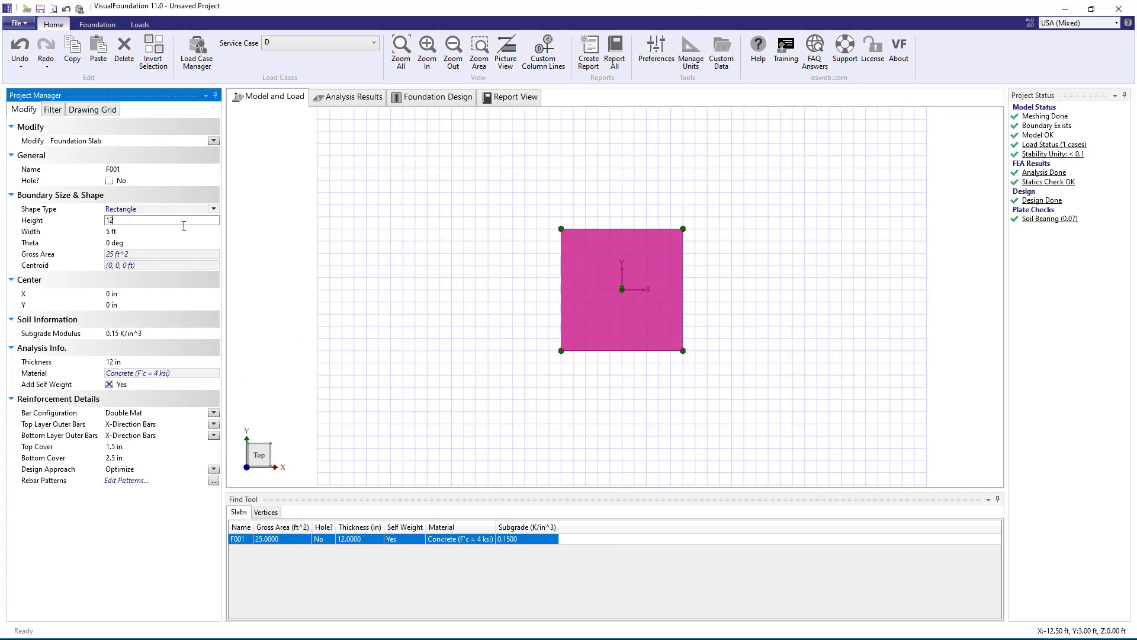
key(Tab)
text(12)
double_click(110, 361)
text(16)
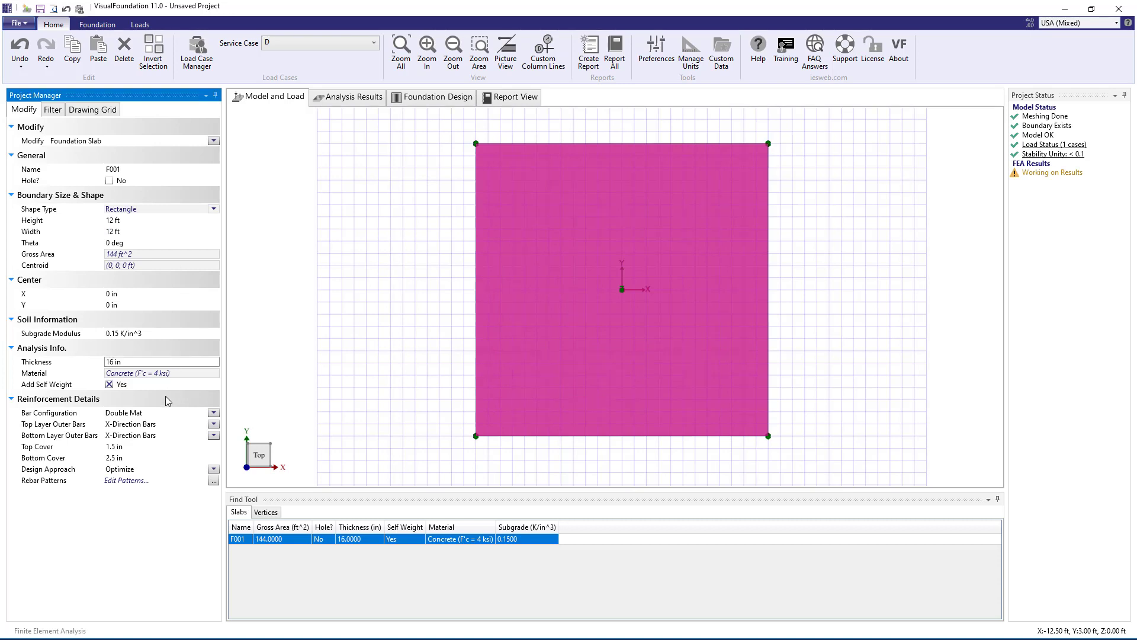
click(178, 457)
text(3)
- Switch the slab's design approach to Specify and set the top mat's X and Y bar spacing to 12 in
click(213, 469)
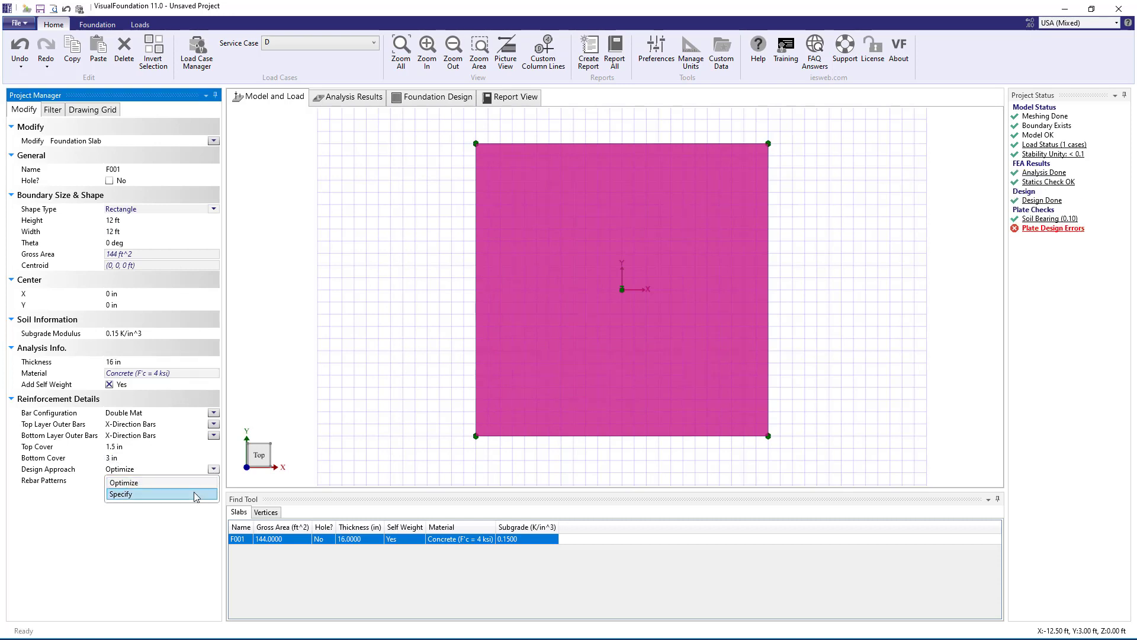
click(193, 494)
double_click(110, 508)
text(12)
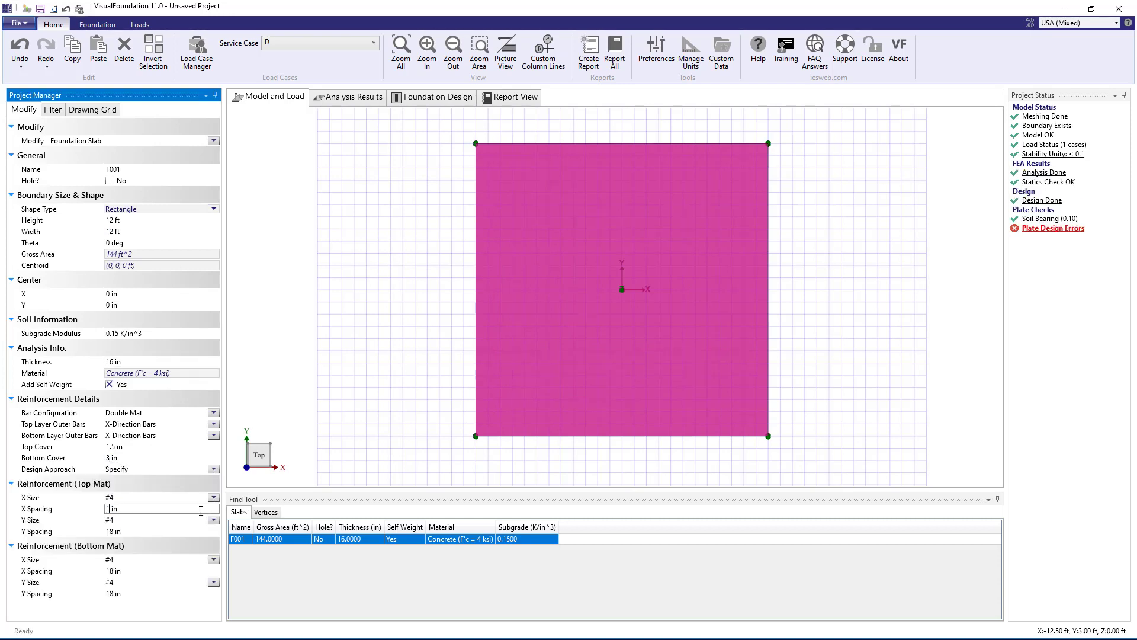
double_click(149, 530)
text(12)
- Set the bottom mat reinforcement to #8 bars at 6 in spacing in both X and Y directions
click(214, 559)
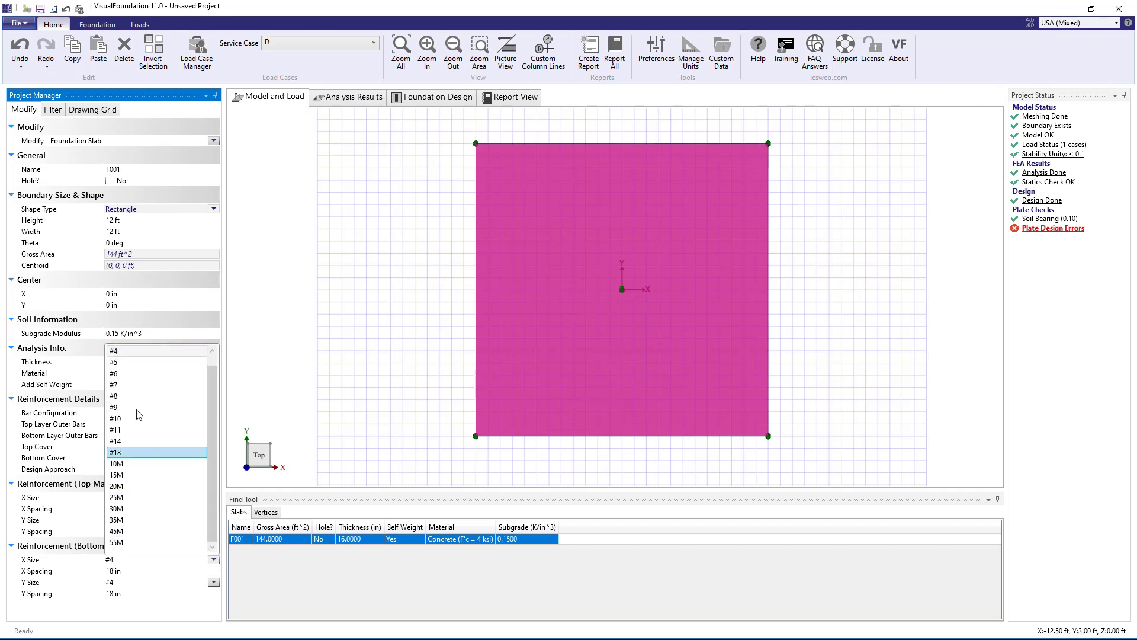
click(138, 414)
click(213, 582)
click(138, 426)
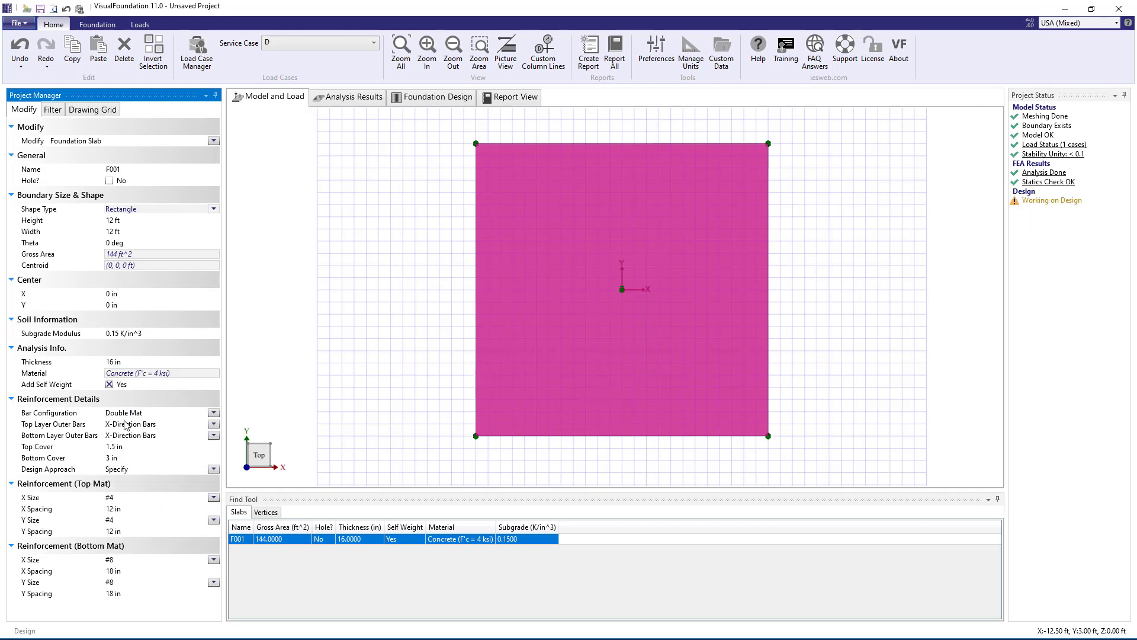
double_click(130, 571)
text(6)
double_click(137, 593)
text(6)
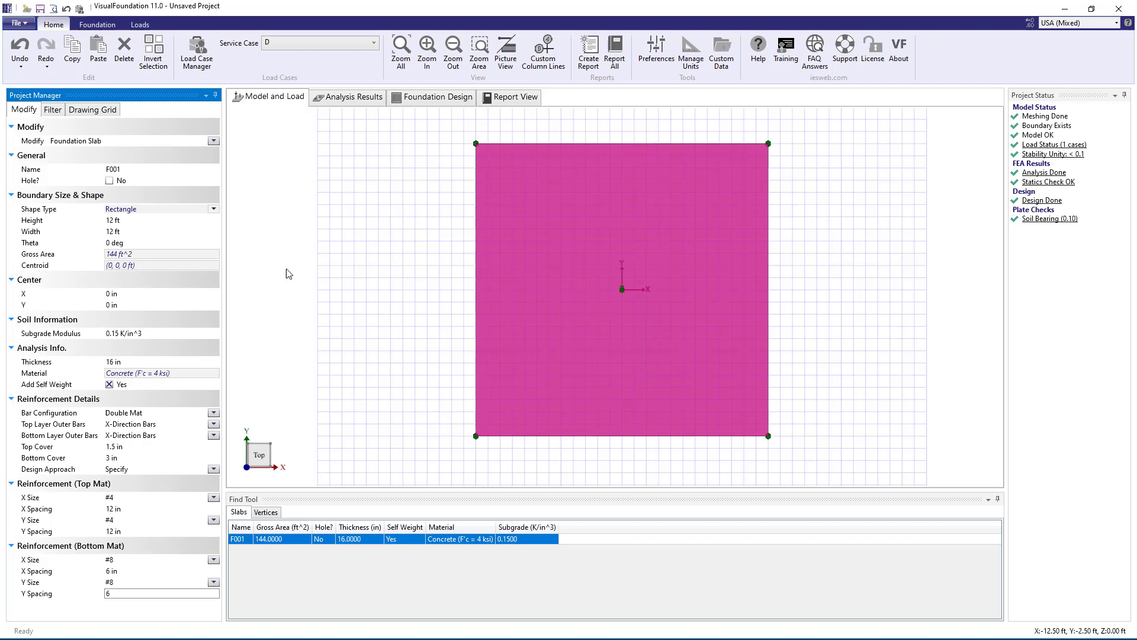
click(287, 271)
- Place a pier at the slab's center, at the origin
click(97, 24)
click(274, 52)
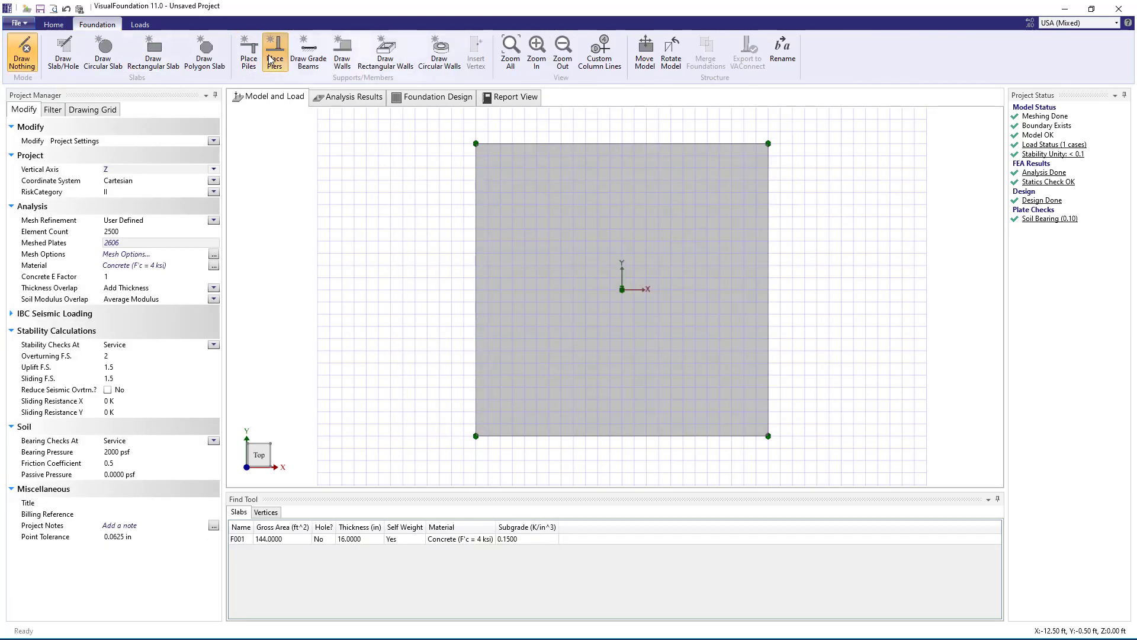
click(622, 289)
- Change the pier's shape to Rectangle and set its X dimension to 12 in
click(169, 288)
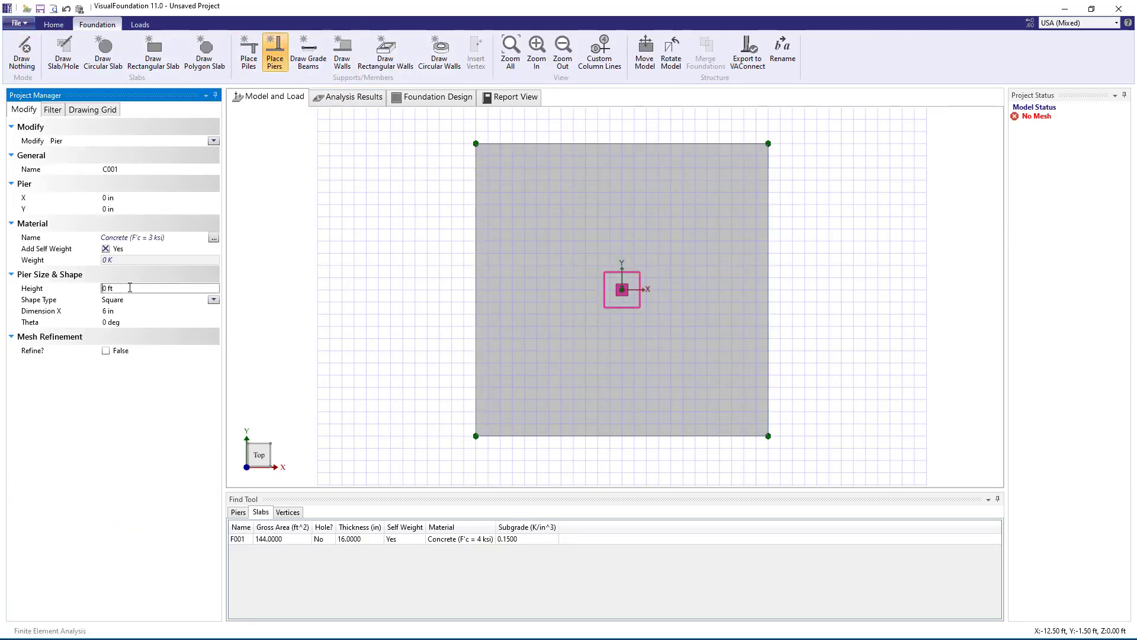
click(173, 299)
click(197, 323)
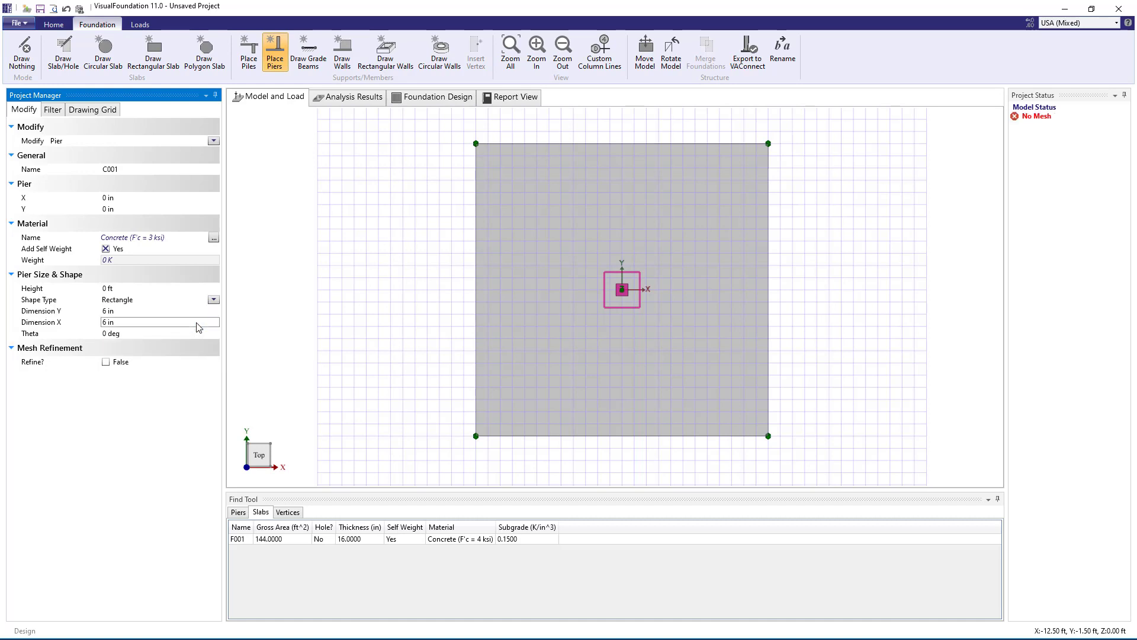
click(172, 322)
text(12)
key(Return)
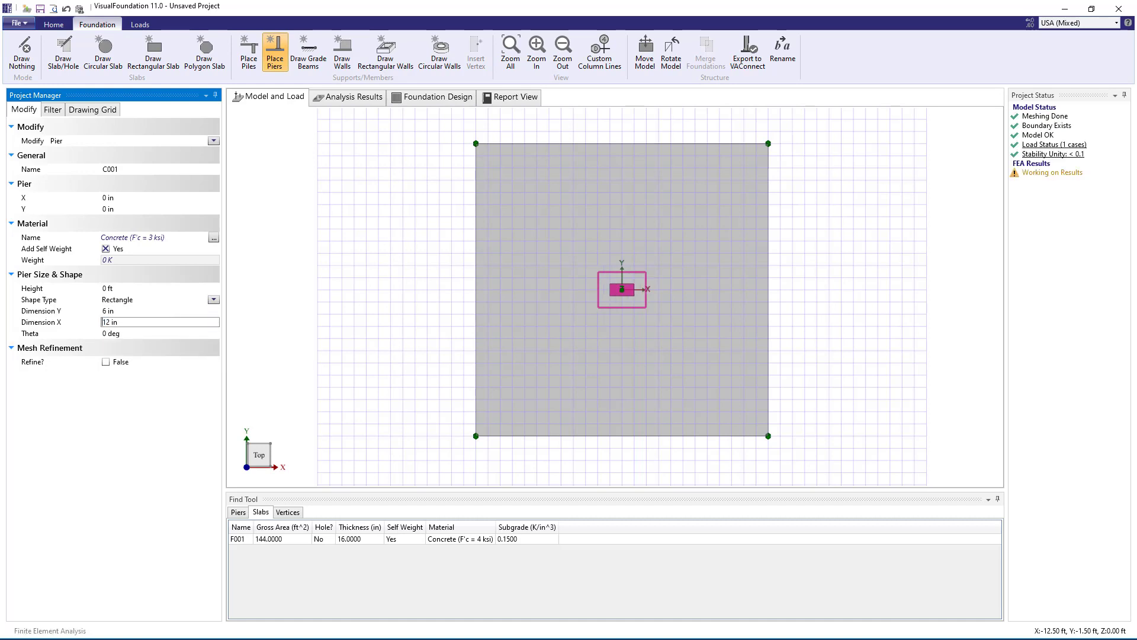
- Apply a load to the pier with a vertical Z force of -150 K
click(140, 25)
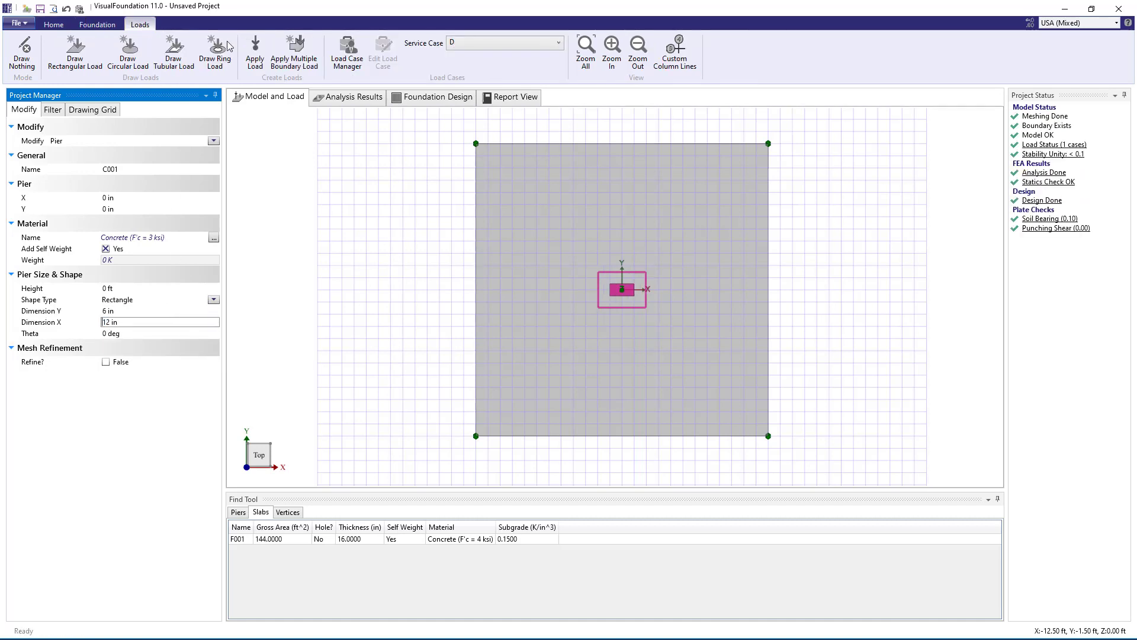
click(256, 58)
click(154, 192)
text(-150 K)
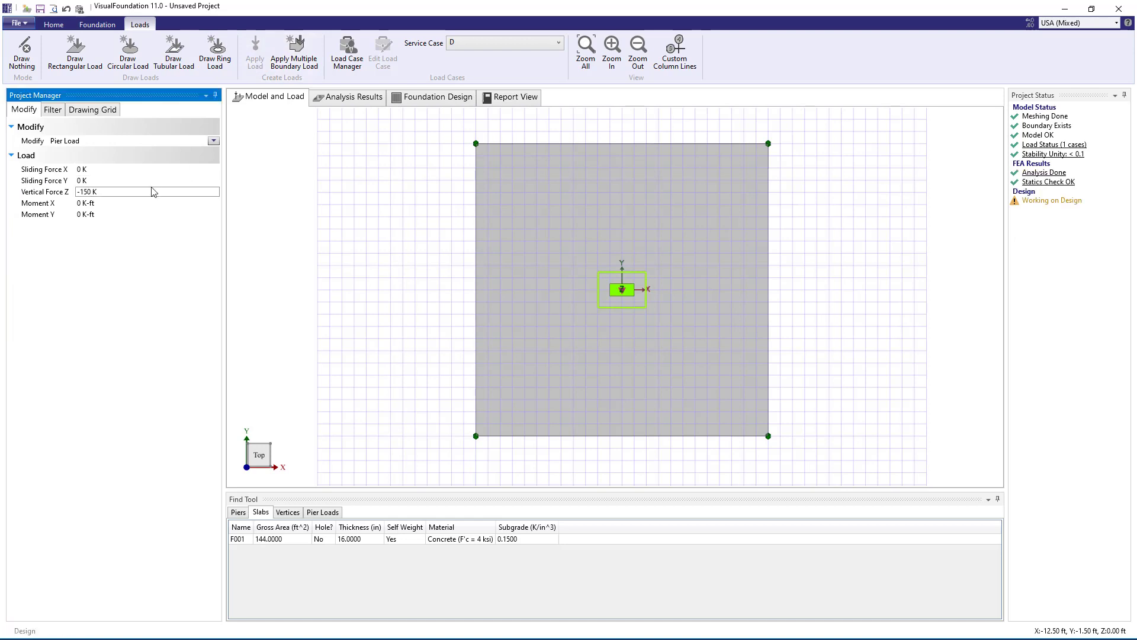
key(Return)
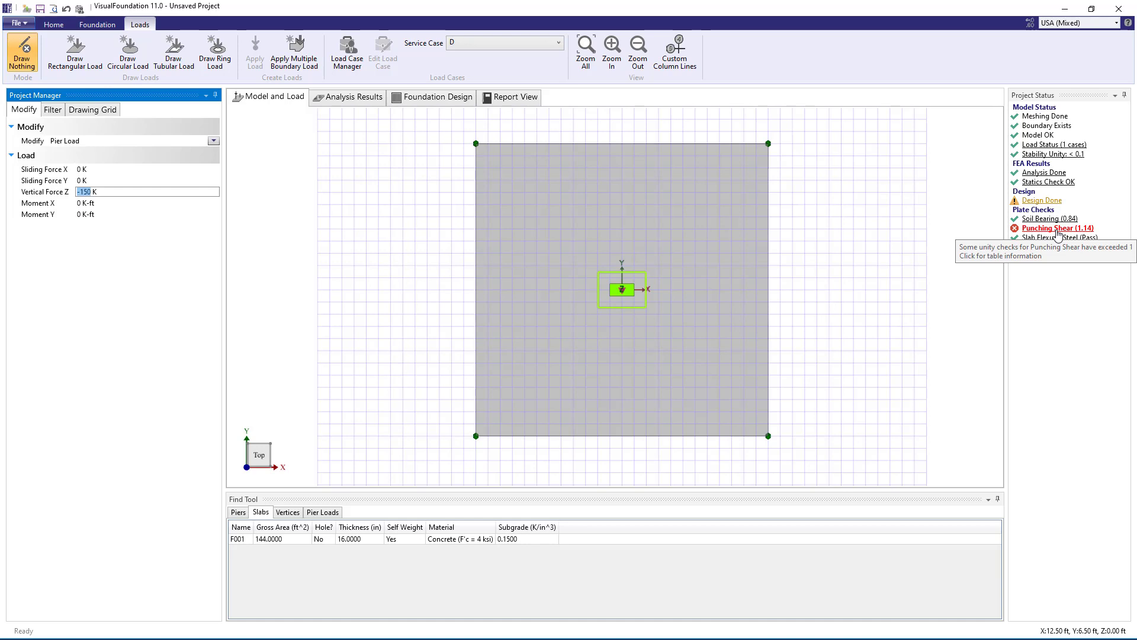
- Show the punching shear perimeter in the foundation design results
click(432, 98)
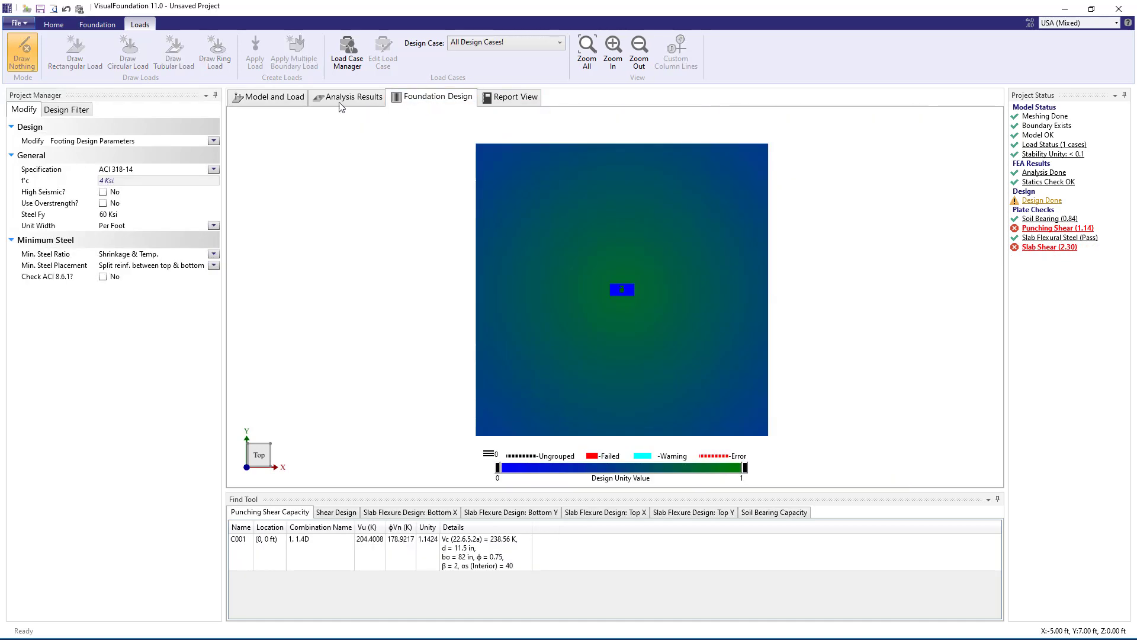
click(83, 111)
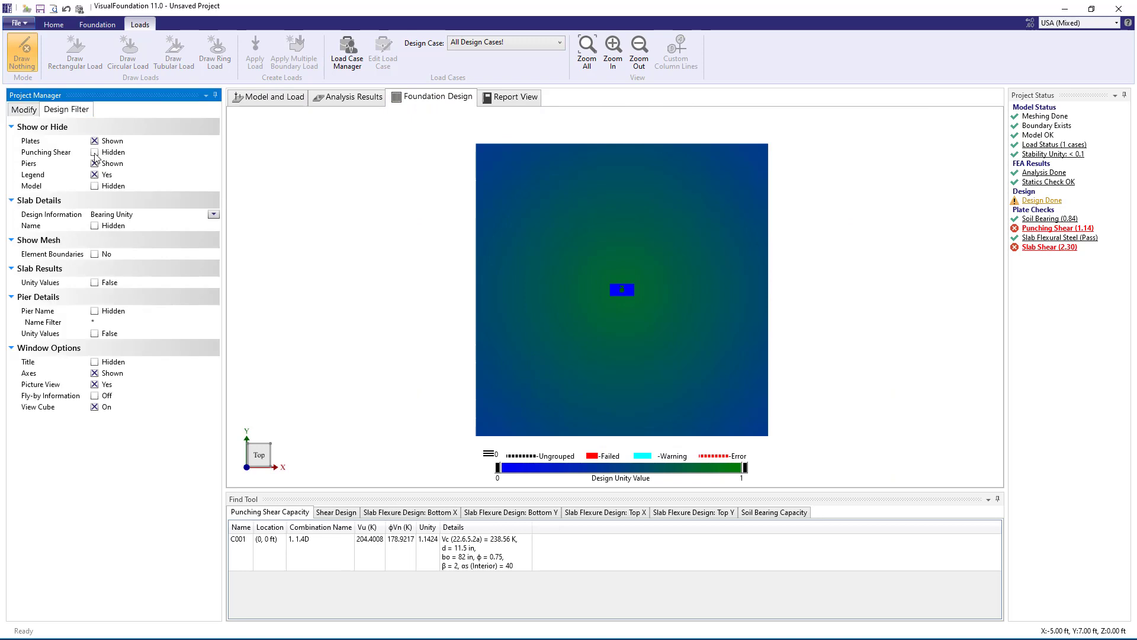
click(95, 152)
- Enable punching reinforcement for the pier and turn off the headed studs option
click(623, 290)
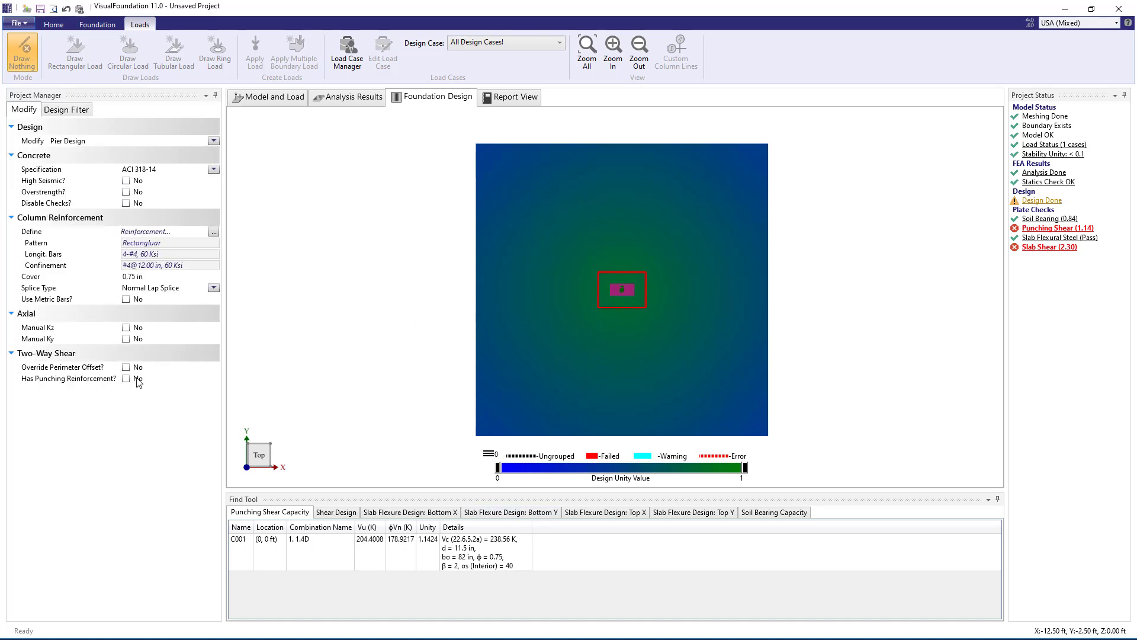
mouse_move(126, 382)
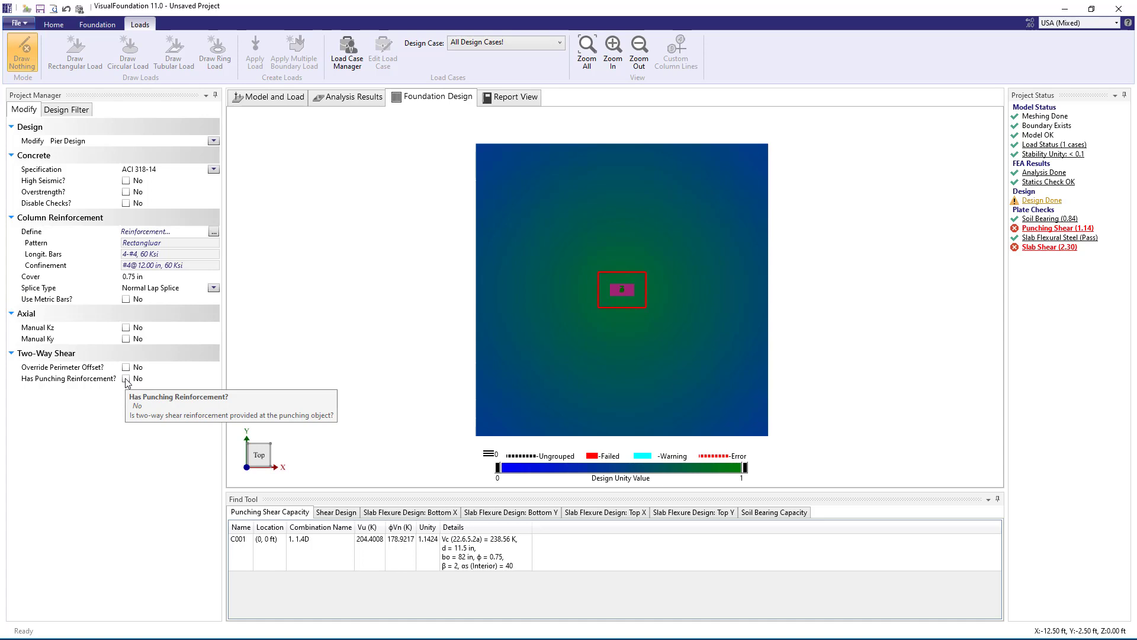
click(125, 379)
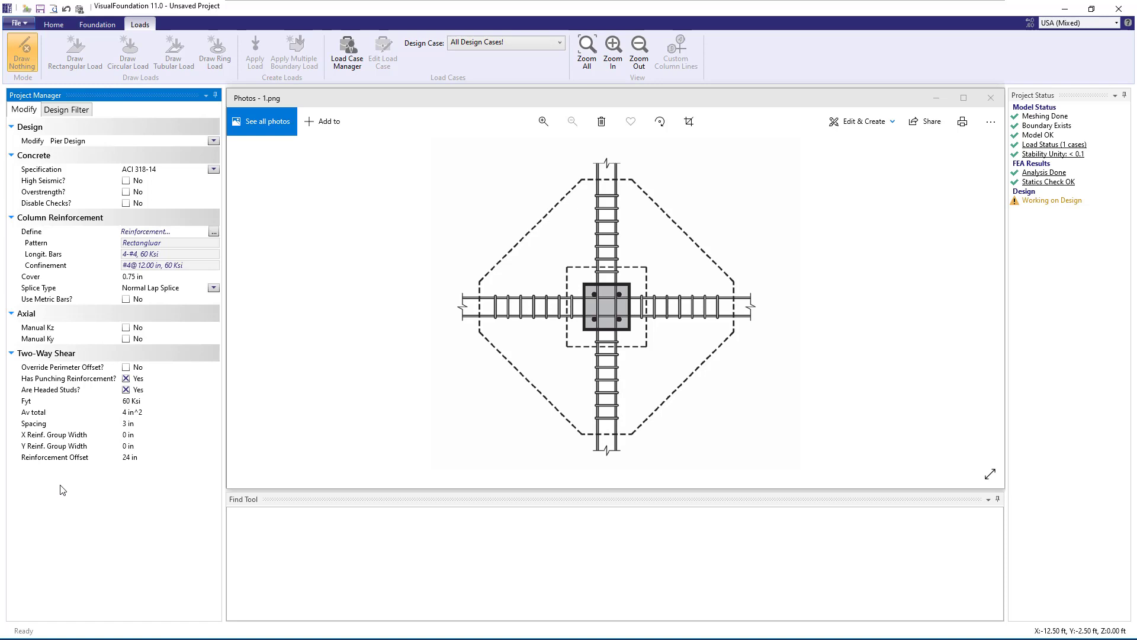
click(127, 391)
- Set the punching reinforcement's total Av to 8*0.2 in^2 and its spacing to 5 in
click(139, 401)
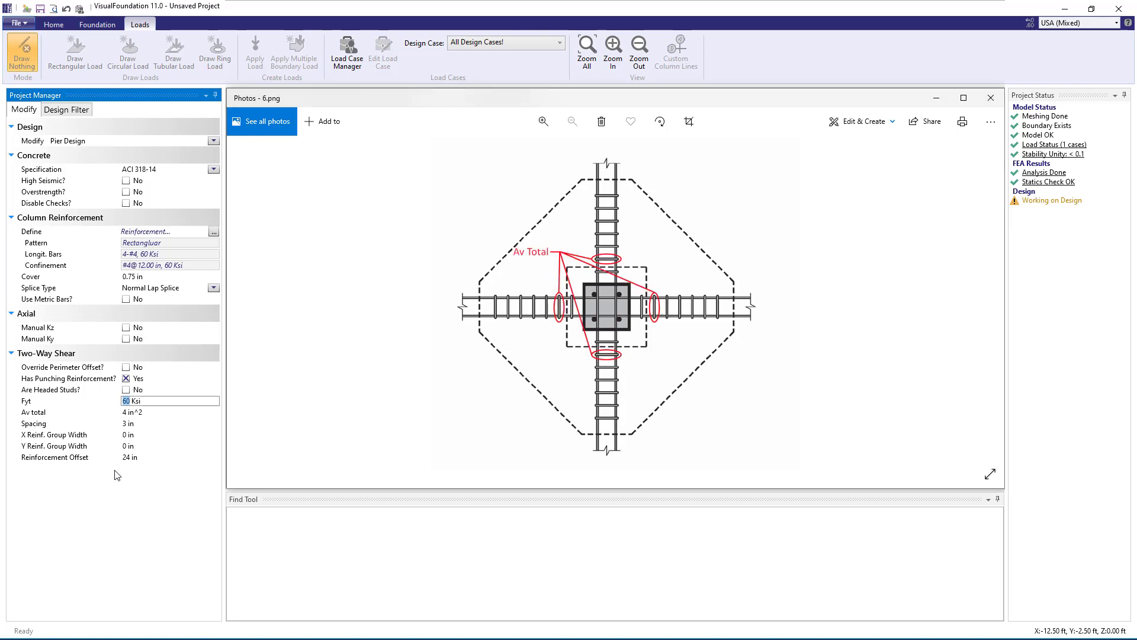
key(Tab)
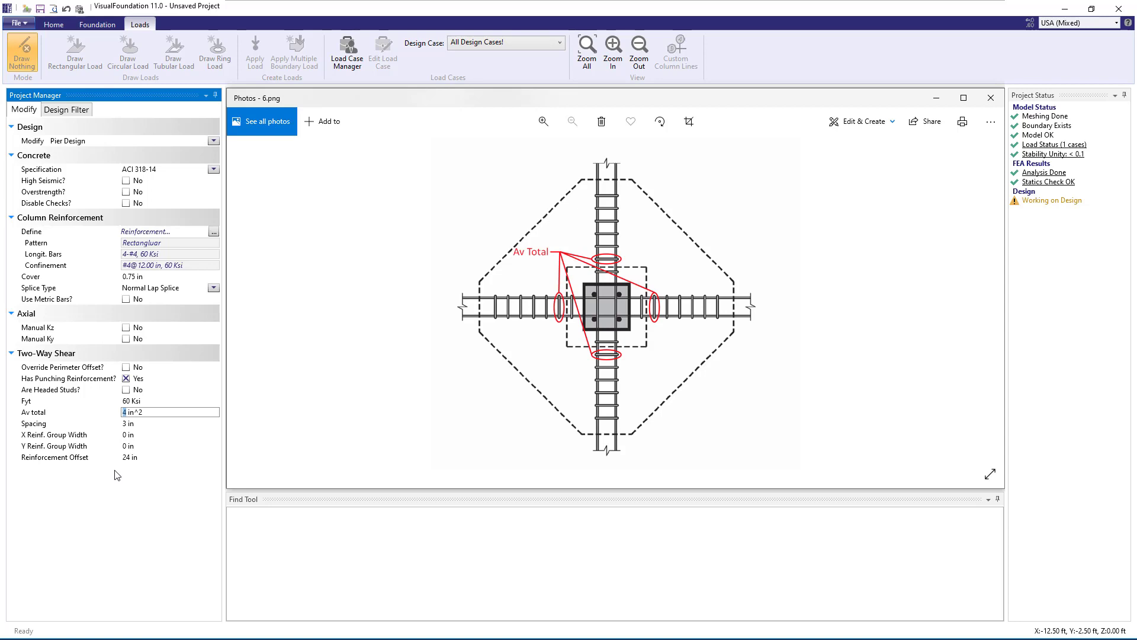
text(8*0.2)
key(Return)
key(Tab)
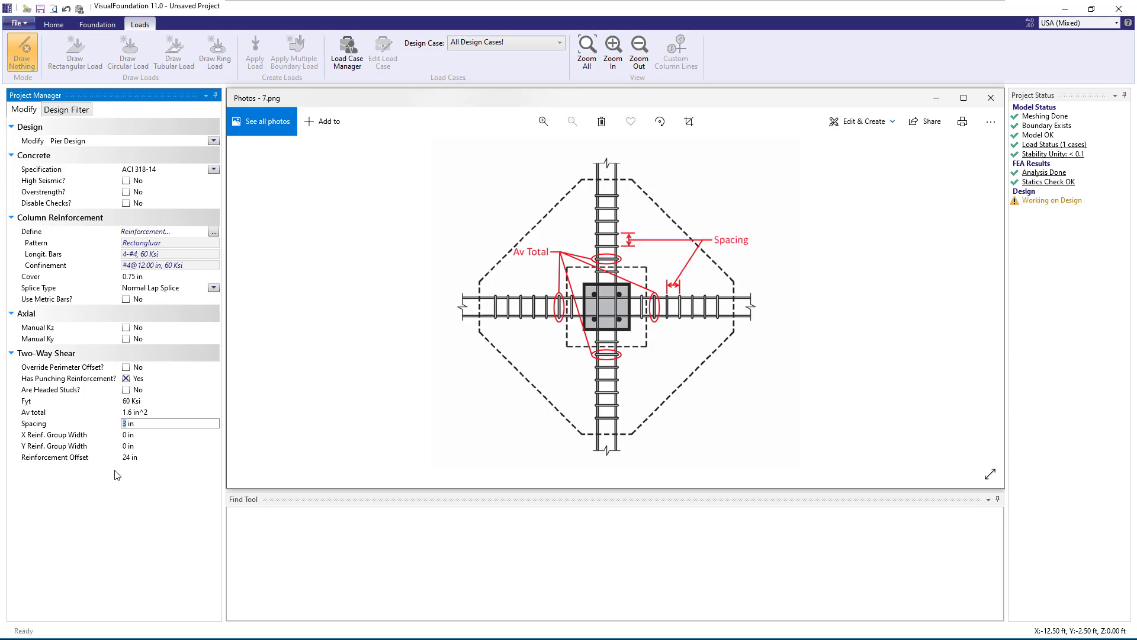
text(5)
key(Return)
- Set the X and Y reinforcement group widths to 6 in and the reinforcement offset to 20 in
key(Tab)
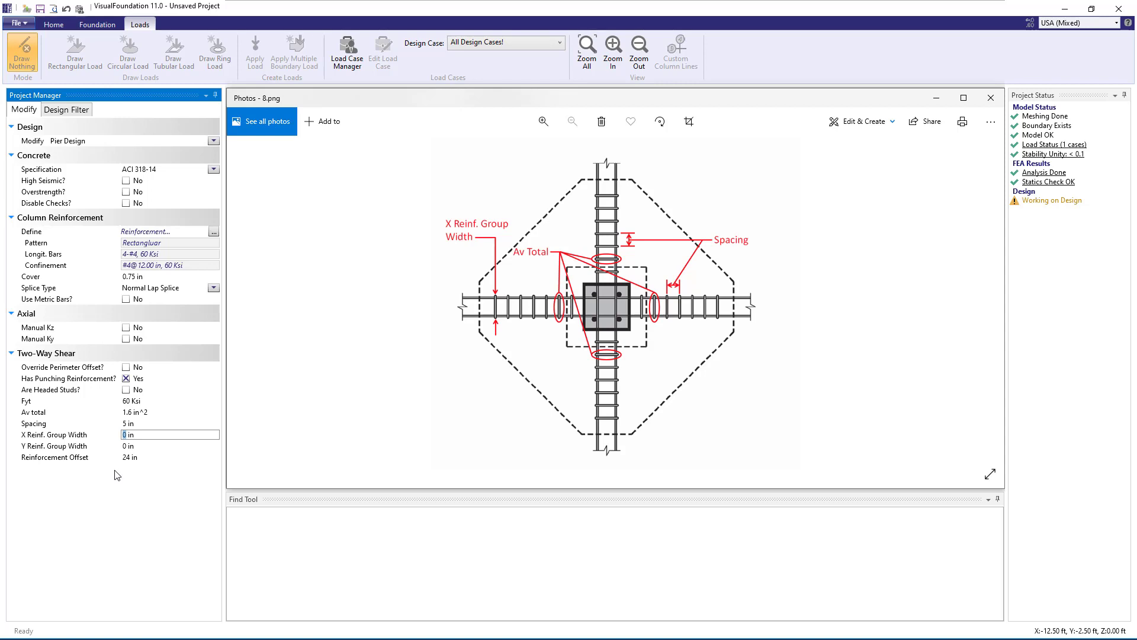
text(6)
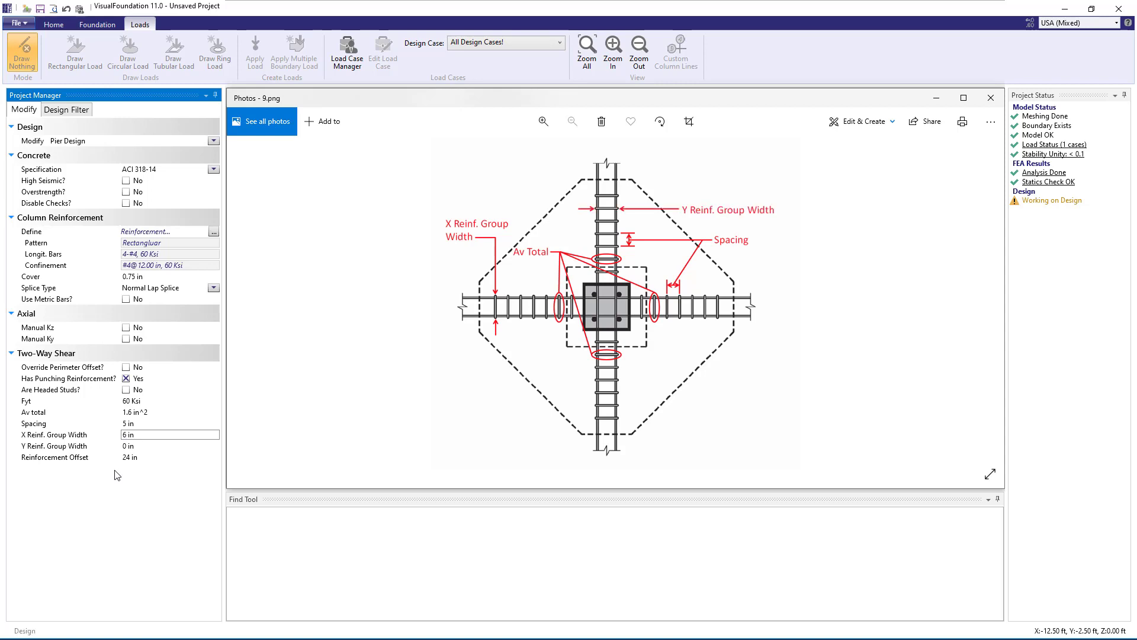
key(Tab)
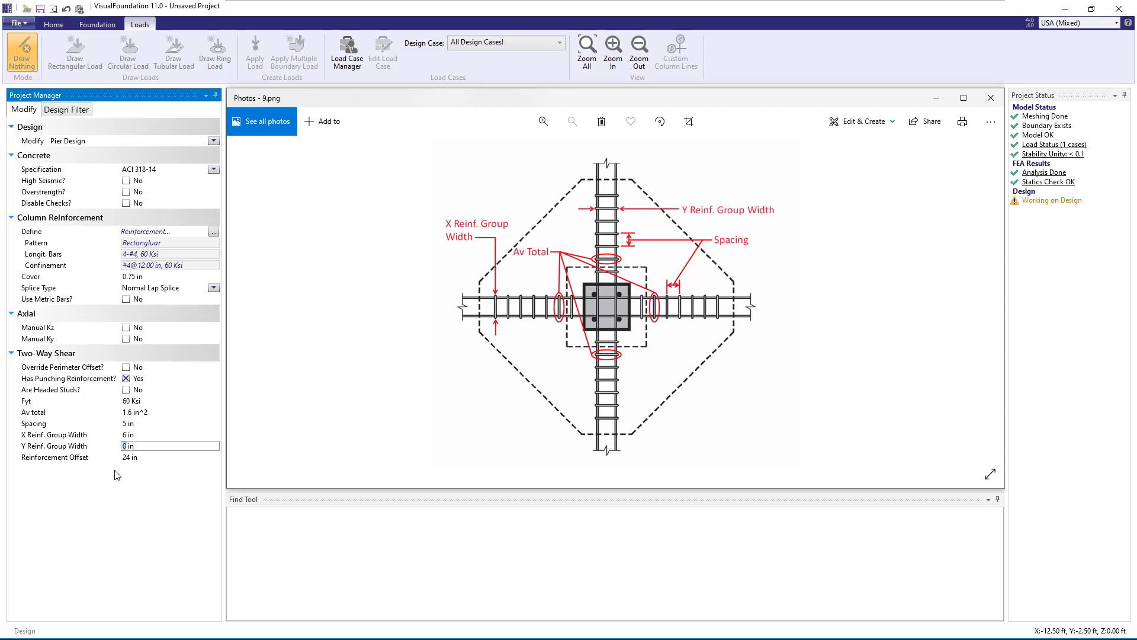
text(6)
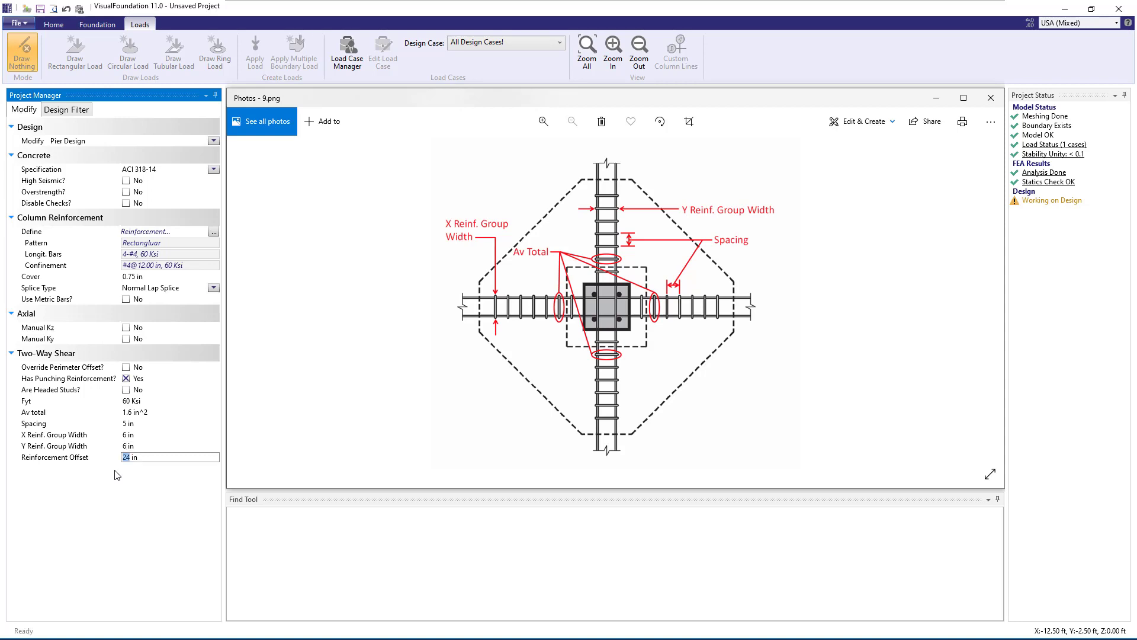
text(20)
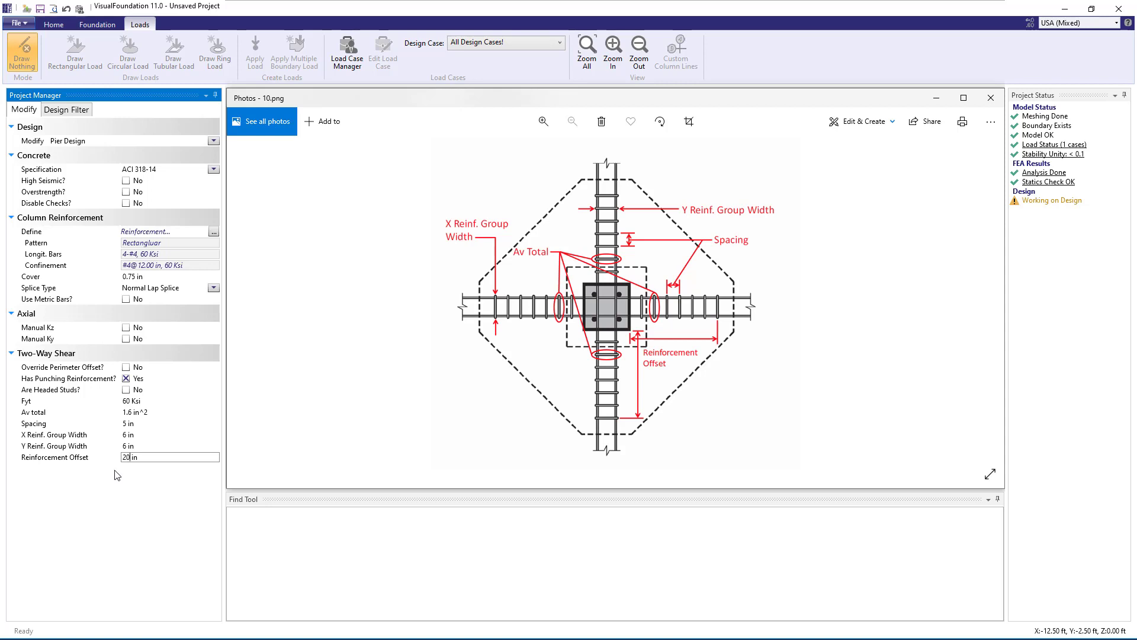
- Turn on the pier's perimeter offset override to inspect the punching offset setting, and turn it back off
click(126, 368)
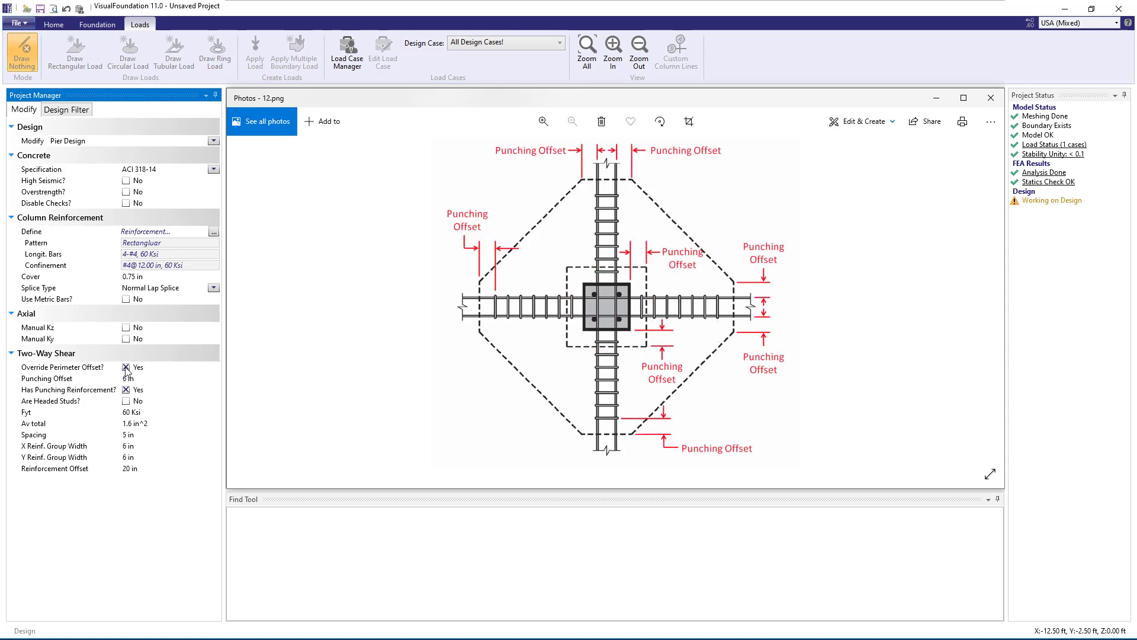
click(136, 379)
click(126, 368)
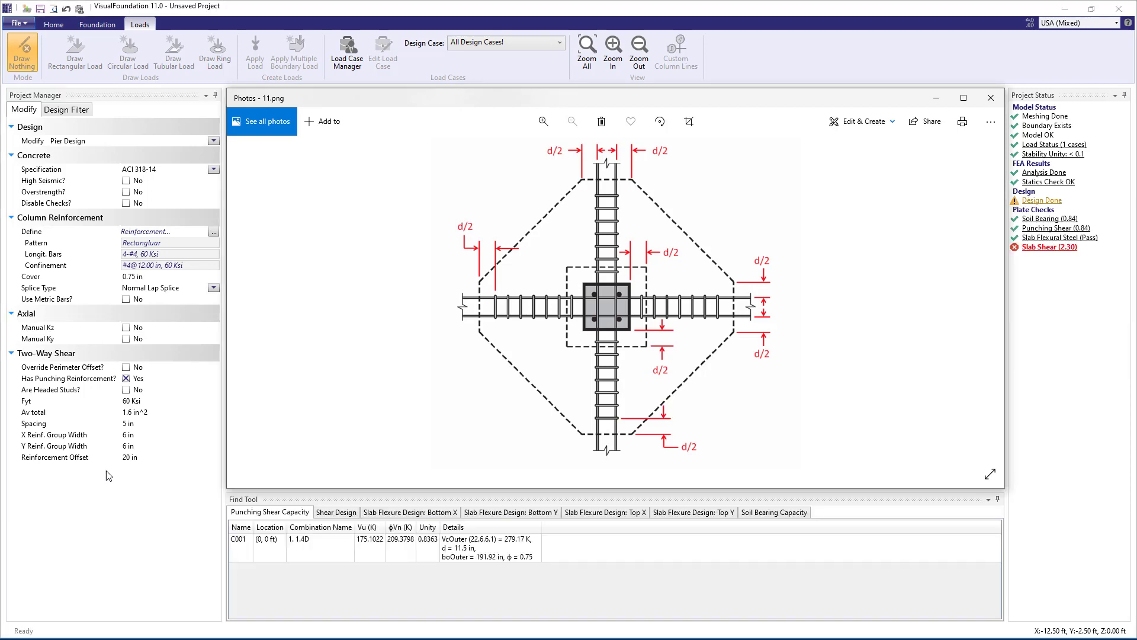
- Minimize the reference image and set the pier's punching reinforcement offset to 25 in
click(936, 98)
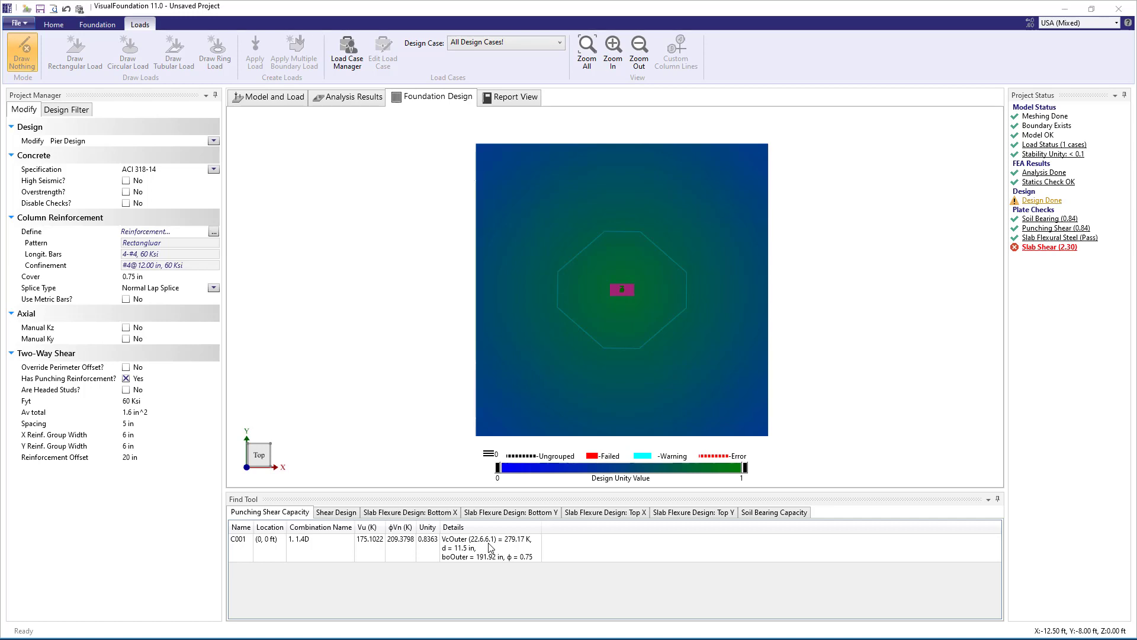
click(158, 456)
text(25)
key(Return)
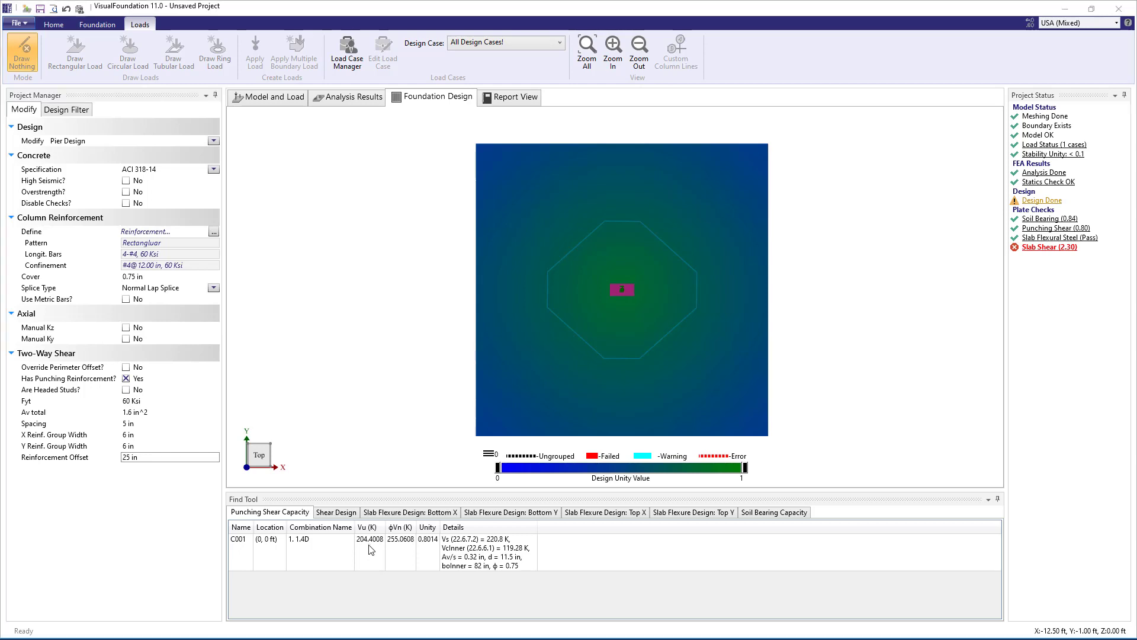
- Draw a 3 ft square hole in the footing centered at X 24 in, Y 24 in, and view the foundation design results
click(262, 101)
click(111, 27)
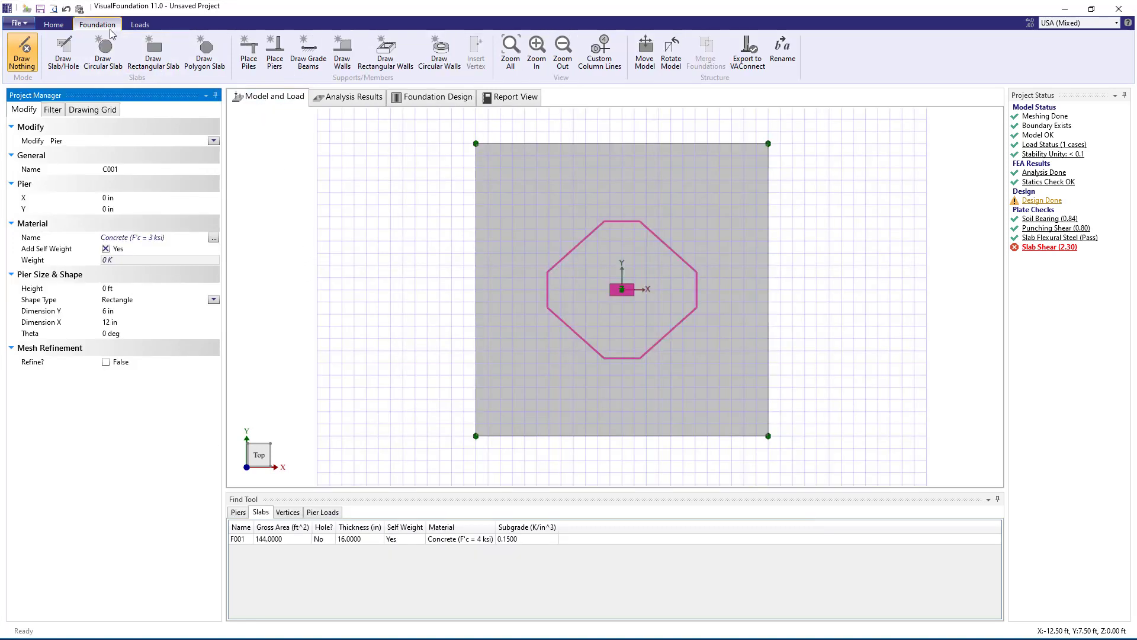
click(163, 66)
drag(634, 204, 707, 277)
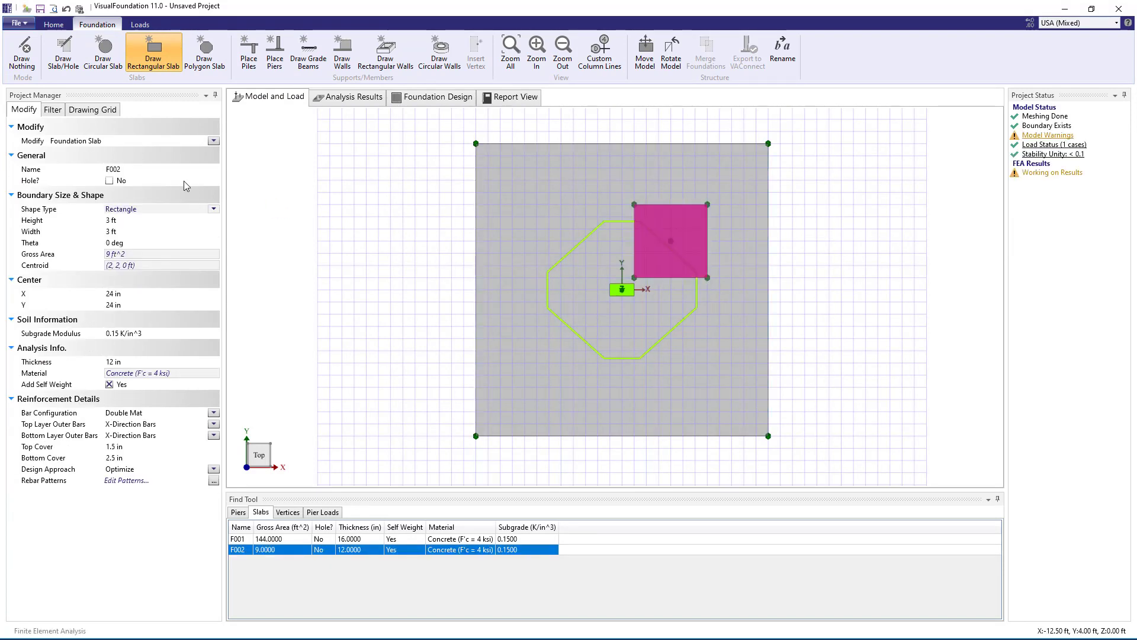
click(110, 181)
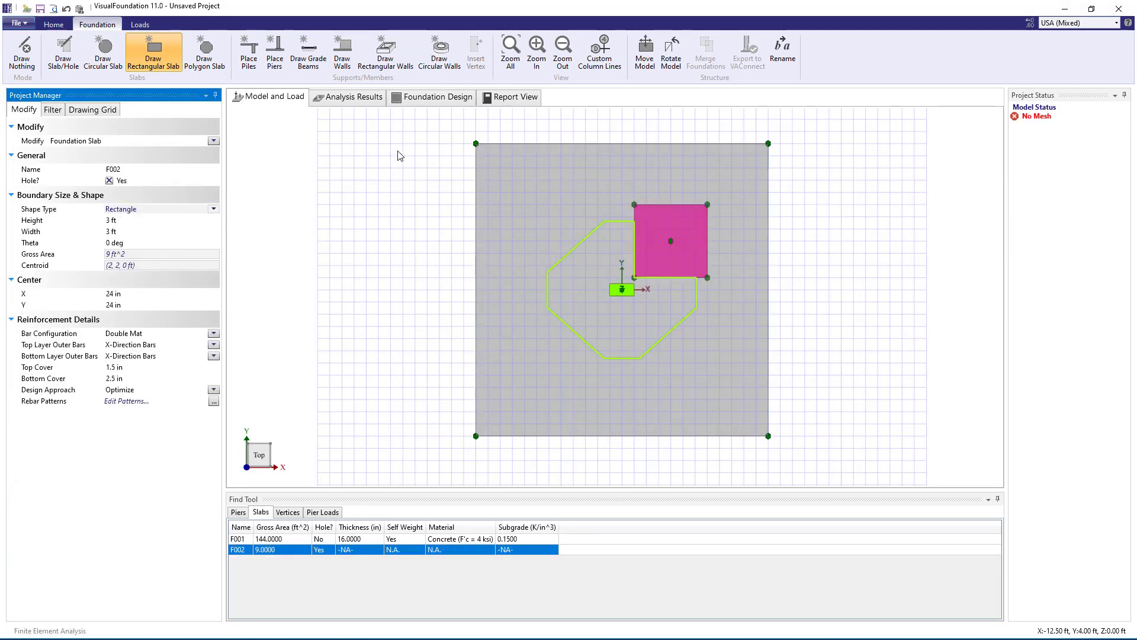
click(449, 101)
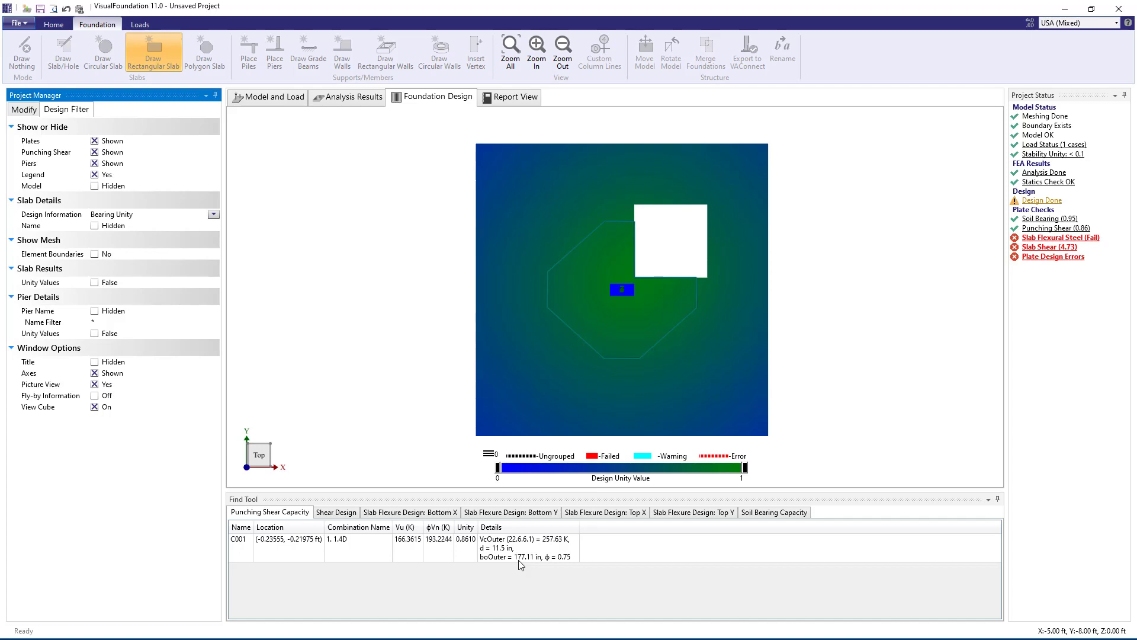
- Move the pier to the footing's lower-left corner by setting its X and Y coordinates to -64 in
click(254, 97)
key(Escape)
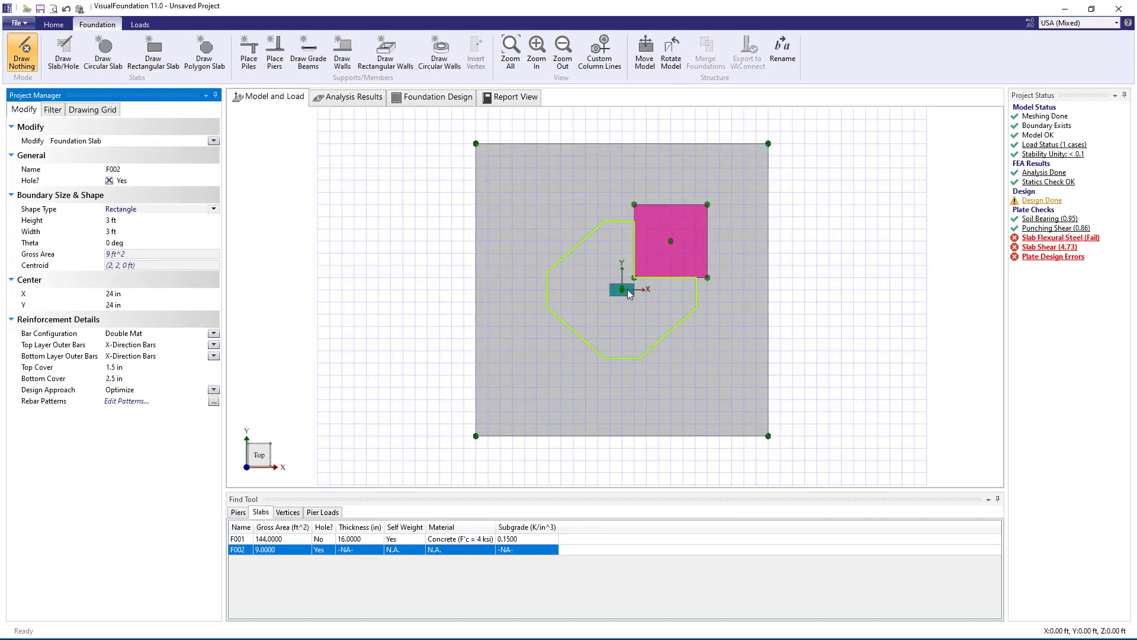
click(629, 295)
click(165, 200)
text(-)
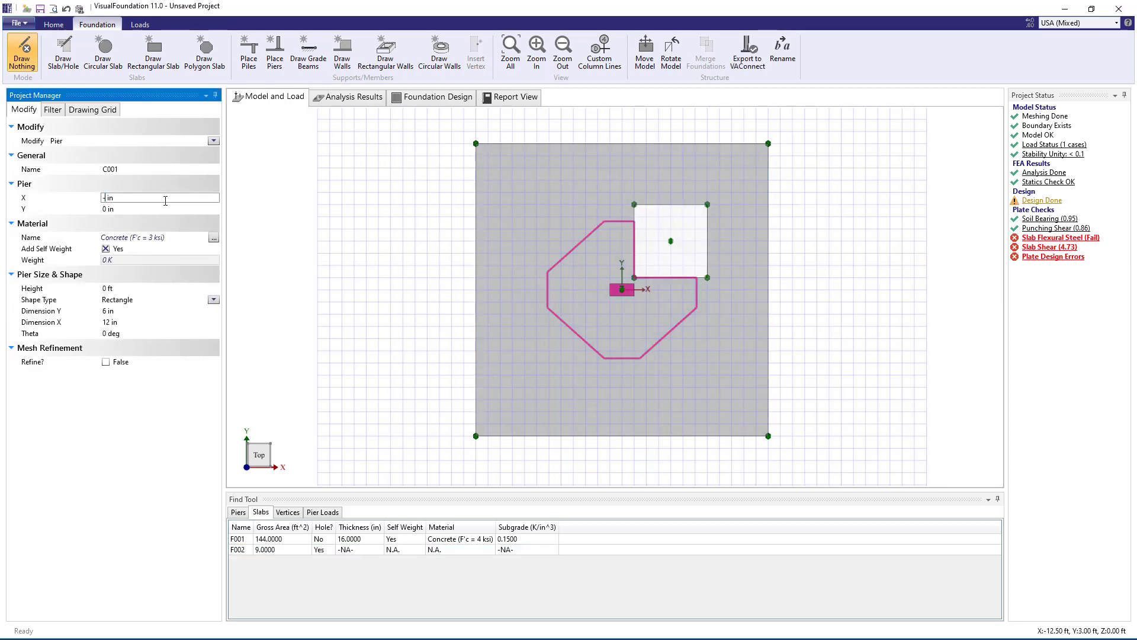
text(64)
key(Return)
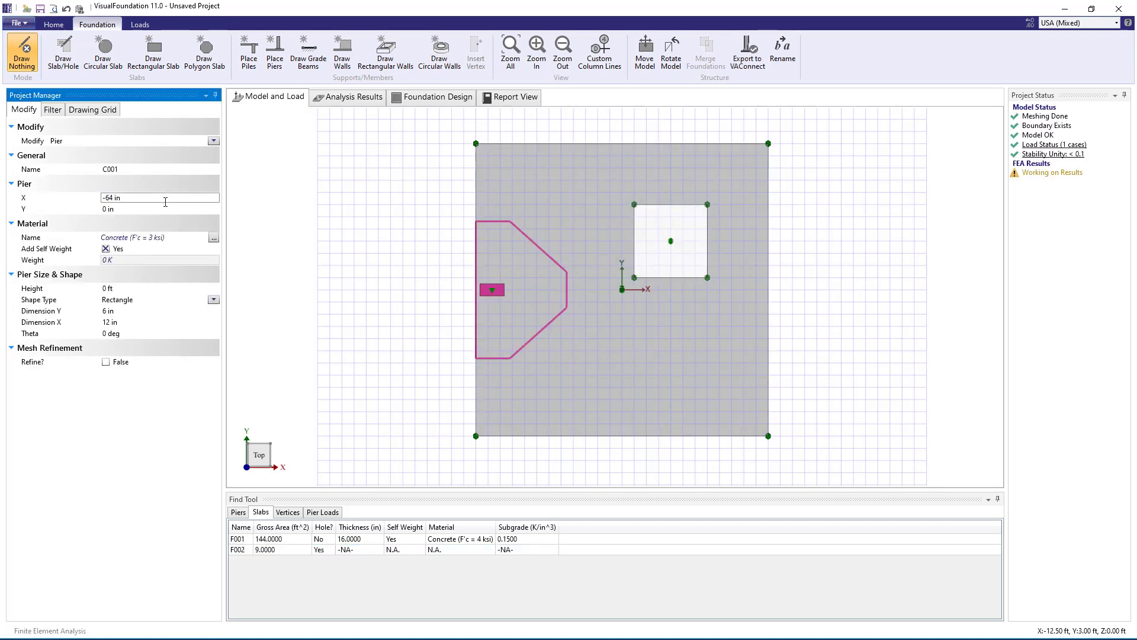
click(165, 209)
text(-64)
key(Return)
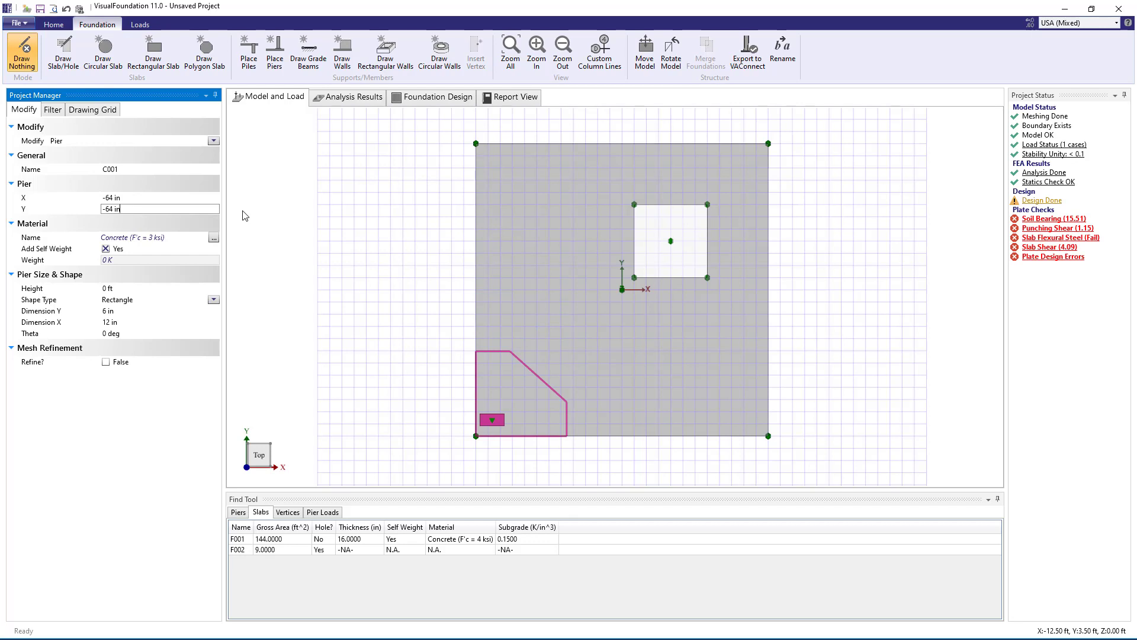
- Delete the 3 ft square hole from the footing
click(652, 236)
key(Delete)
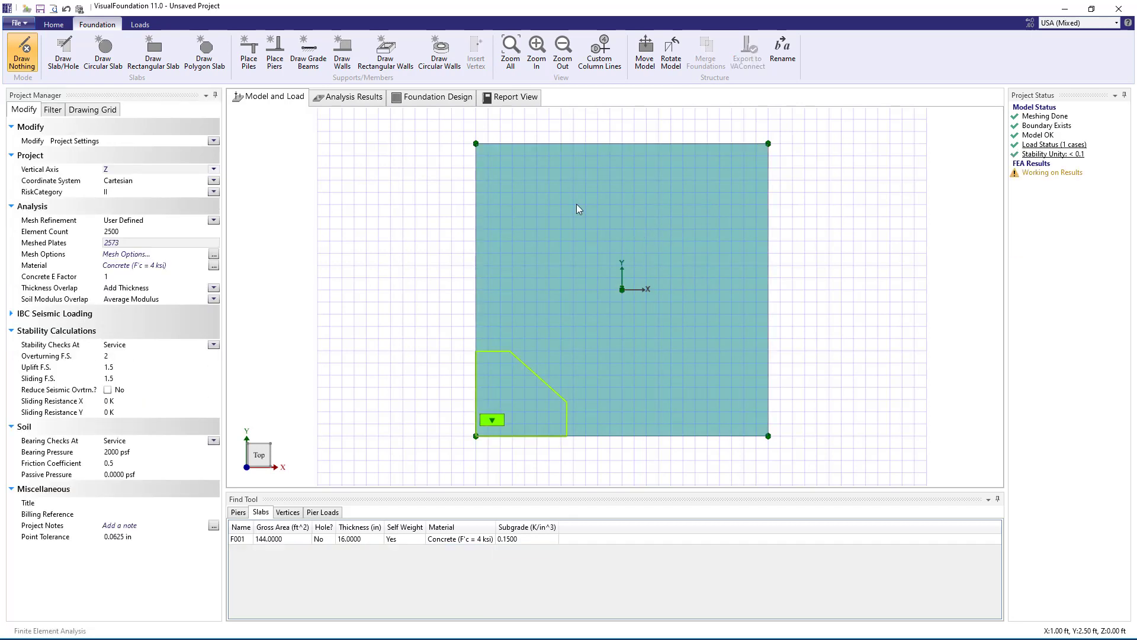
- Place three piles near the footing's free corners, at about (-48, 48), (42, 48) and (42, -42) in
click(249, 54)
click(524, 192)
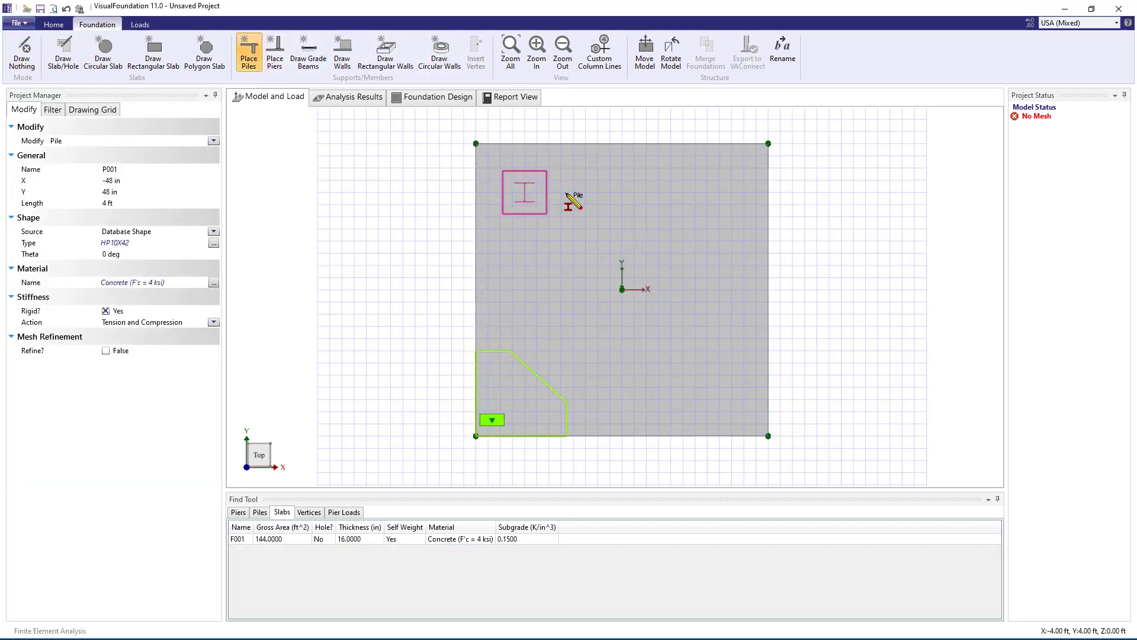
click(708, 193)
click(707, 375)
key(Escape)
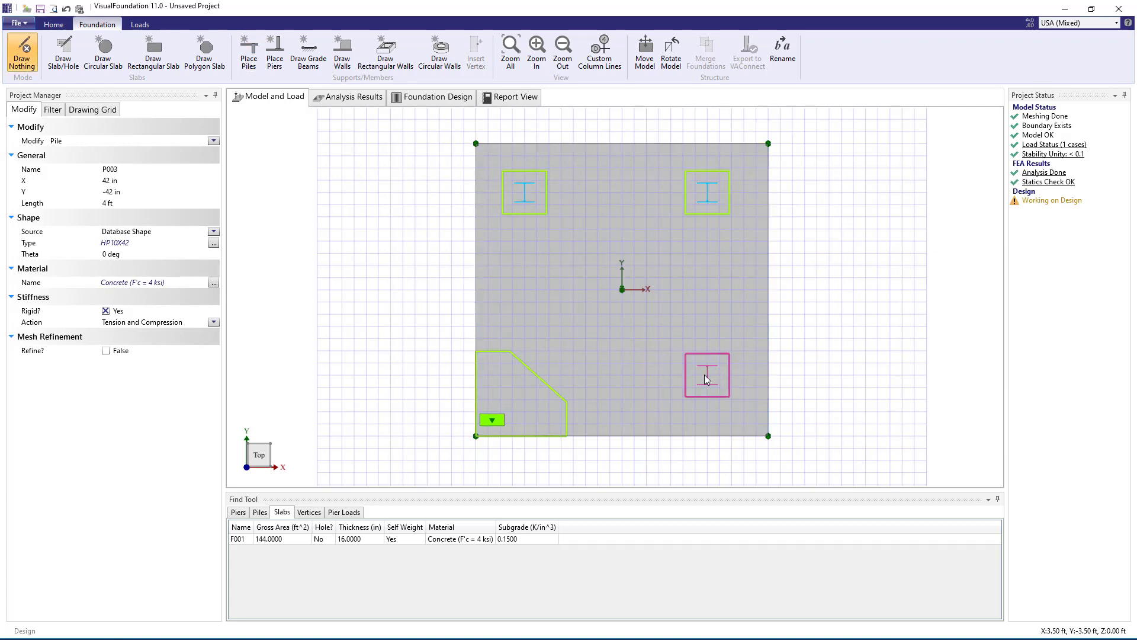
- Enable punching reinforcement for the three selected piles in the foundation design
click(447, 101)
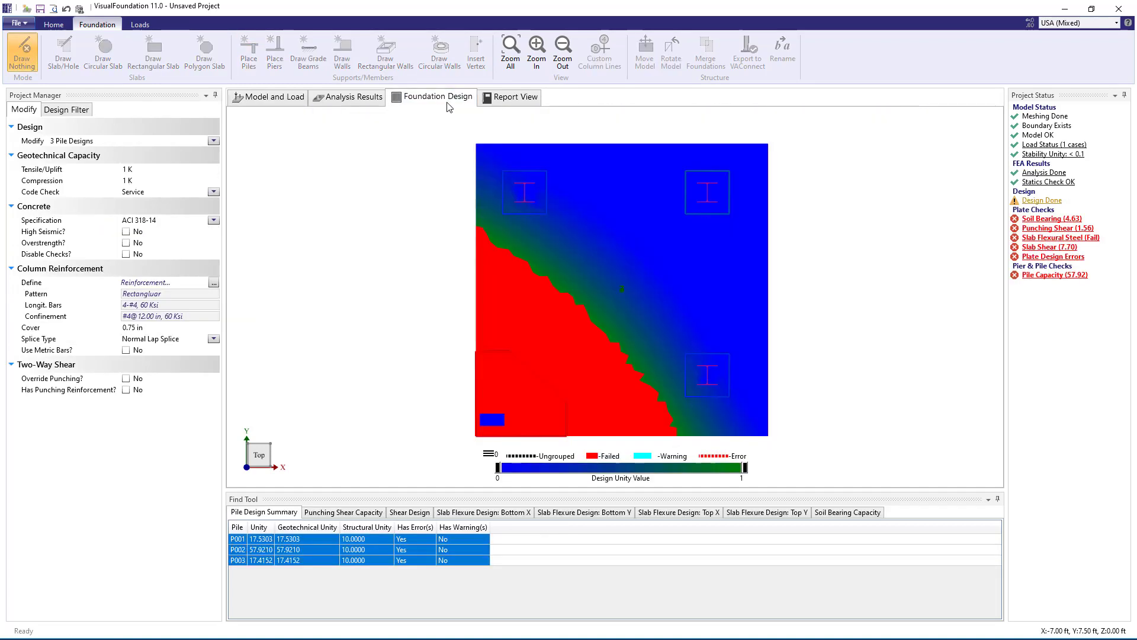
click(126, 389)
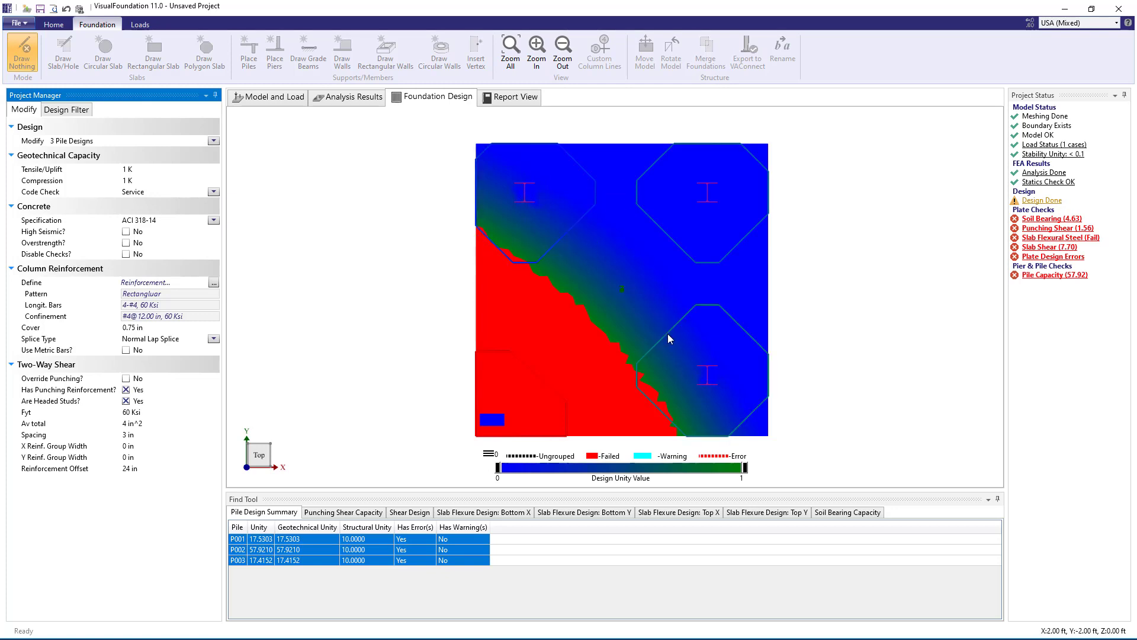
- Check which design specifications are offered in the footing design parameters
click(625, 270)
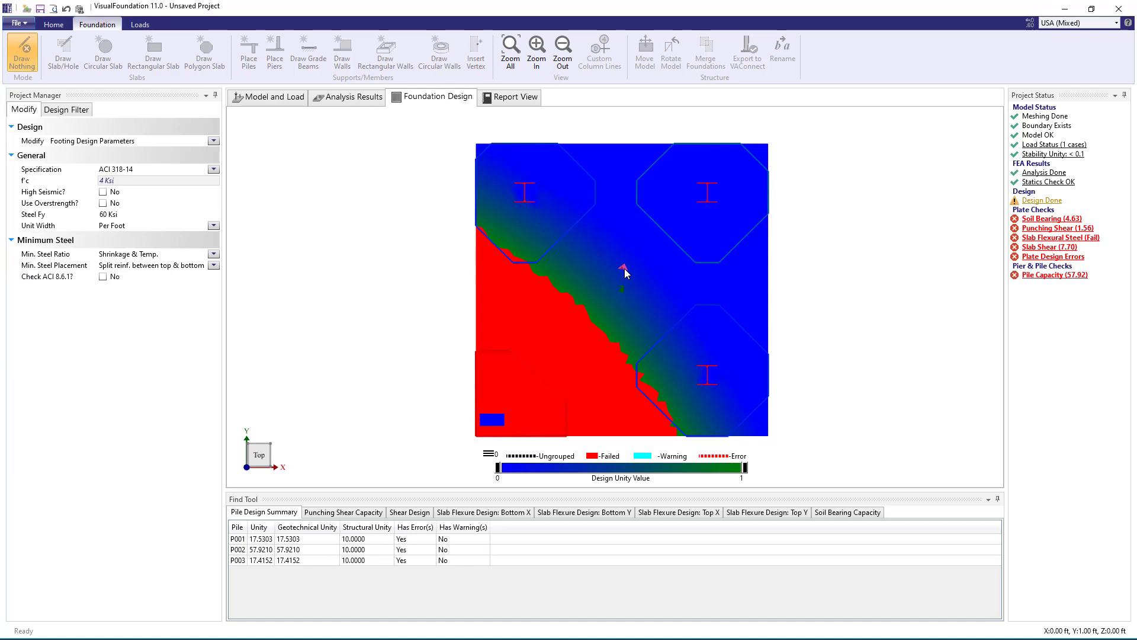
click(214, 170)
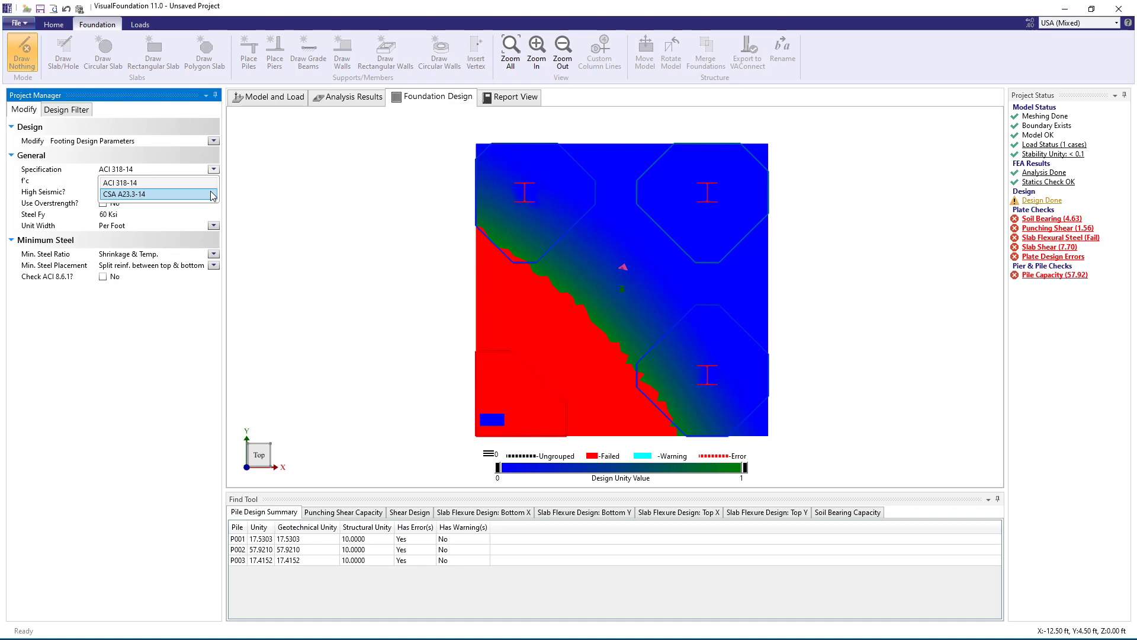
click(322, 210)
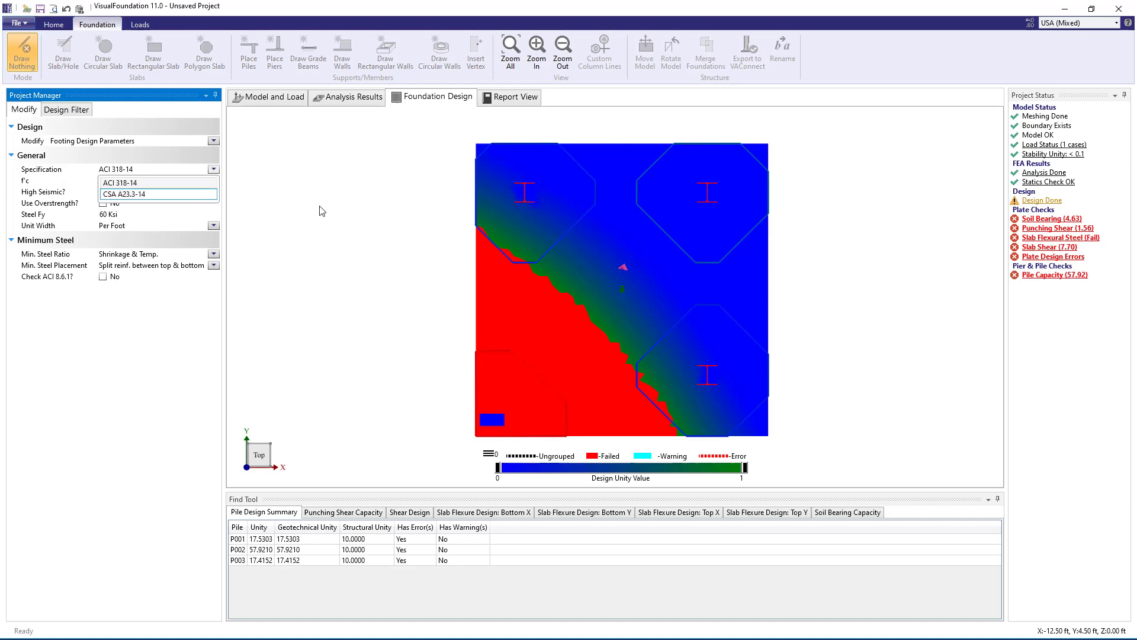